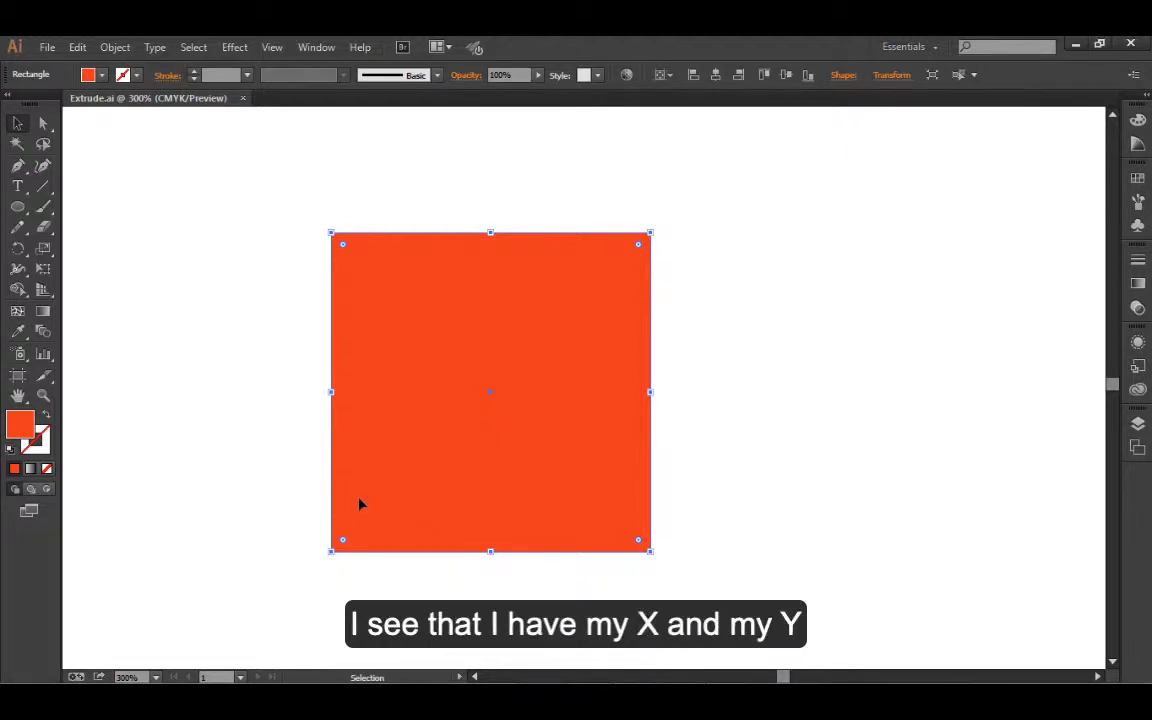
# Step: Show the rulers and start a 3D Extrude & Bevel effect on the red square with the preview enabled
pyautogui.hotkey('ctrl', 'r')
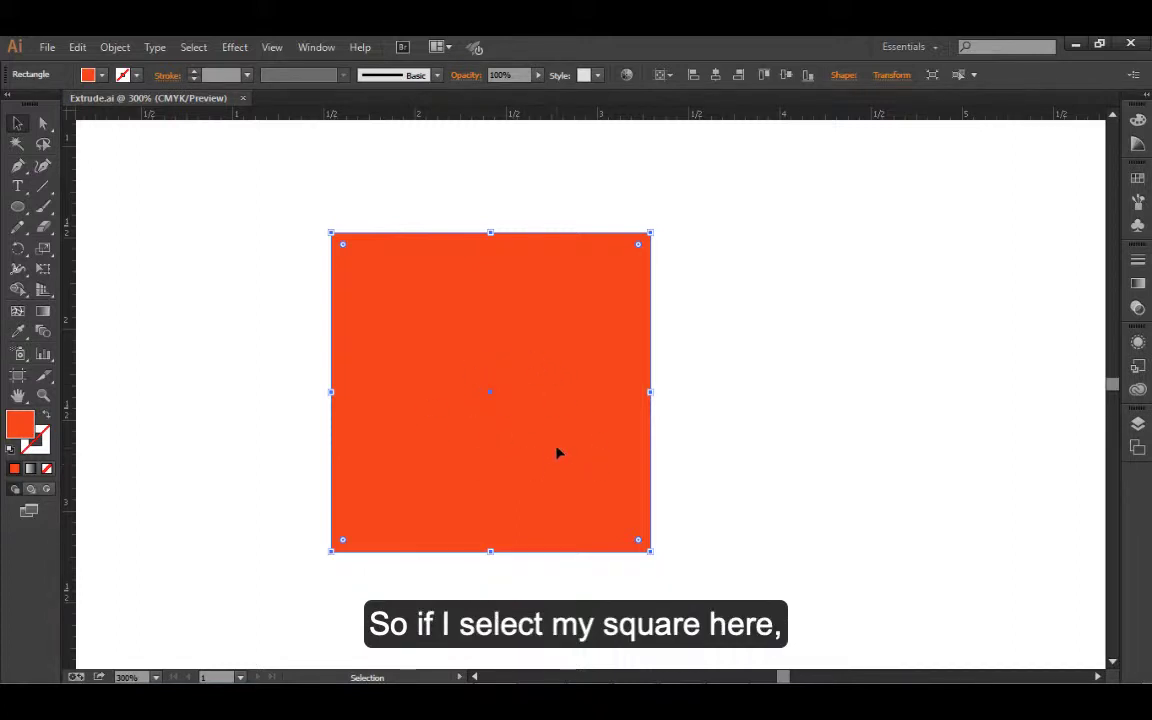
pyautogui.click(240, 55)
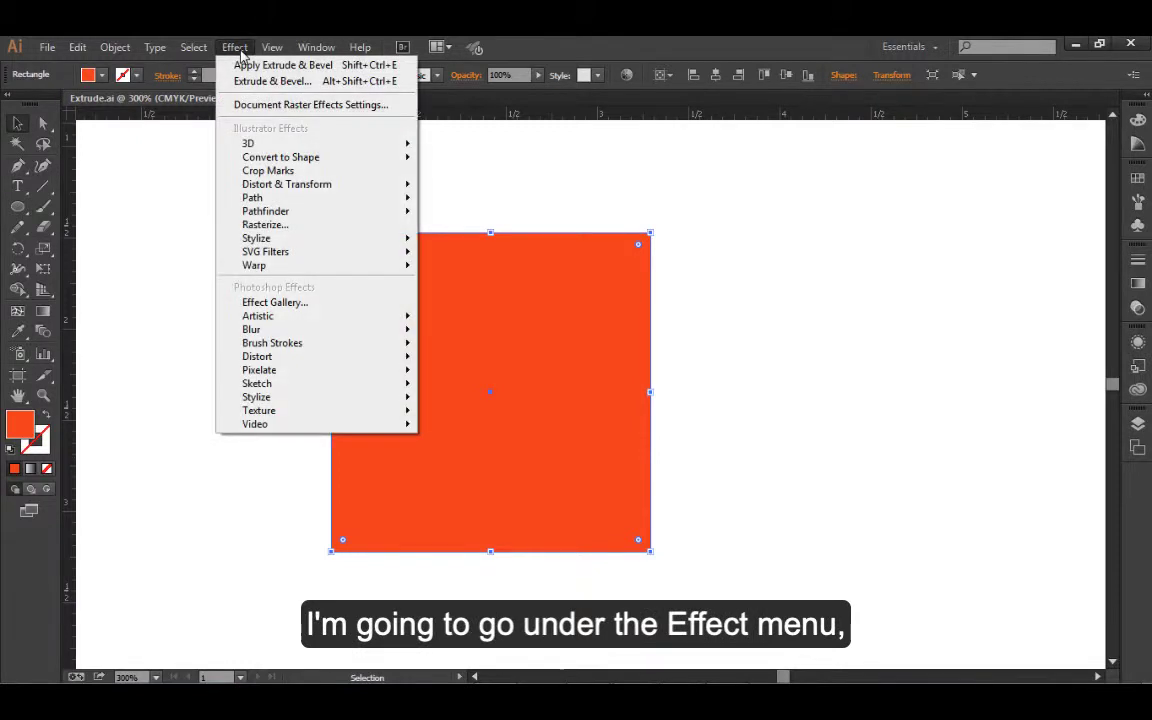
pyautogui.moveTo(305, 148)
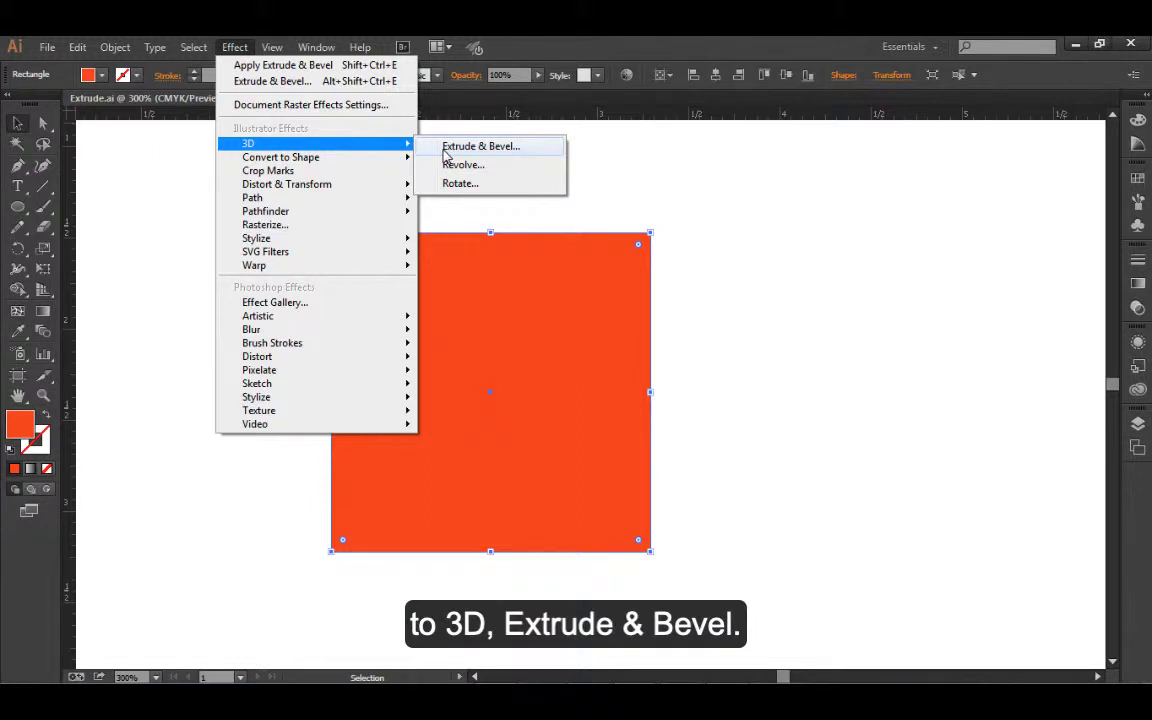
pyautogui.click(450, 148)
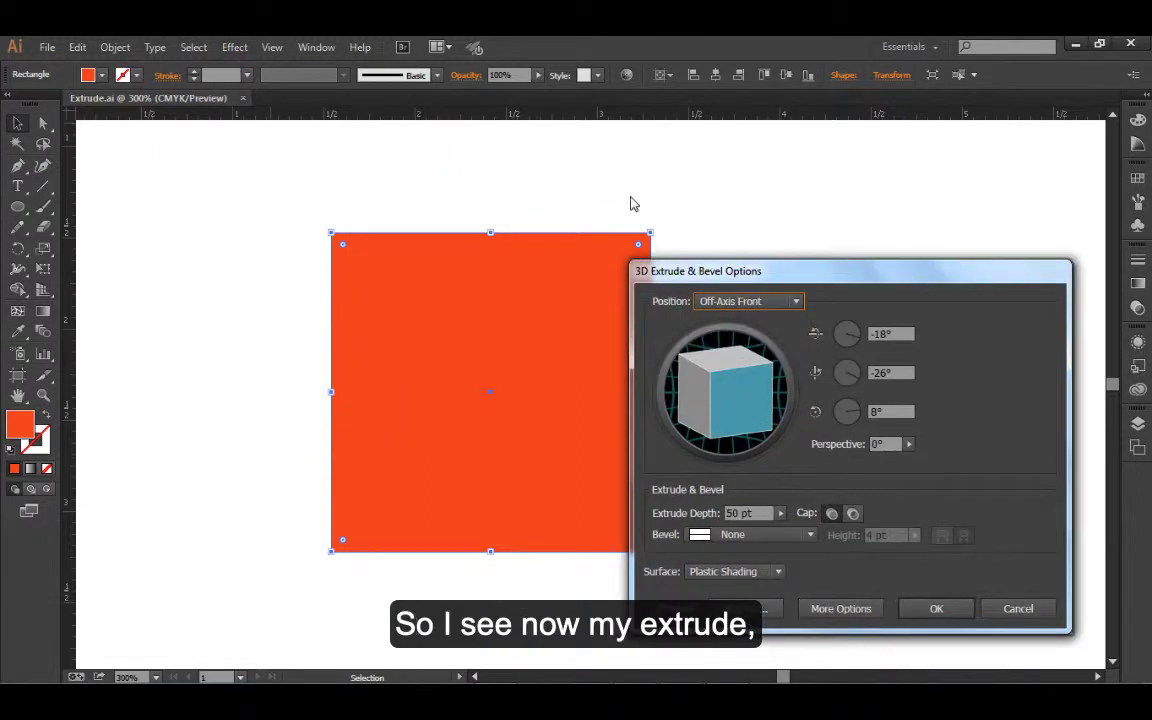
pyautogui.moveTo(848, 272); pyautogui.dragTo(809, 169)
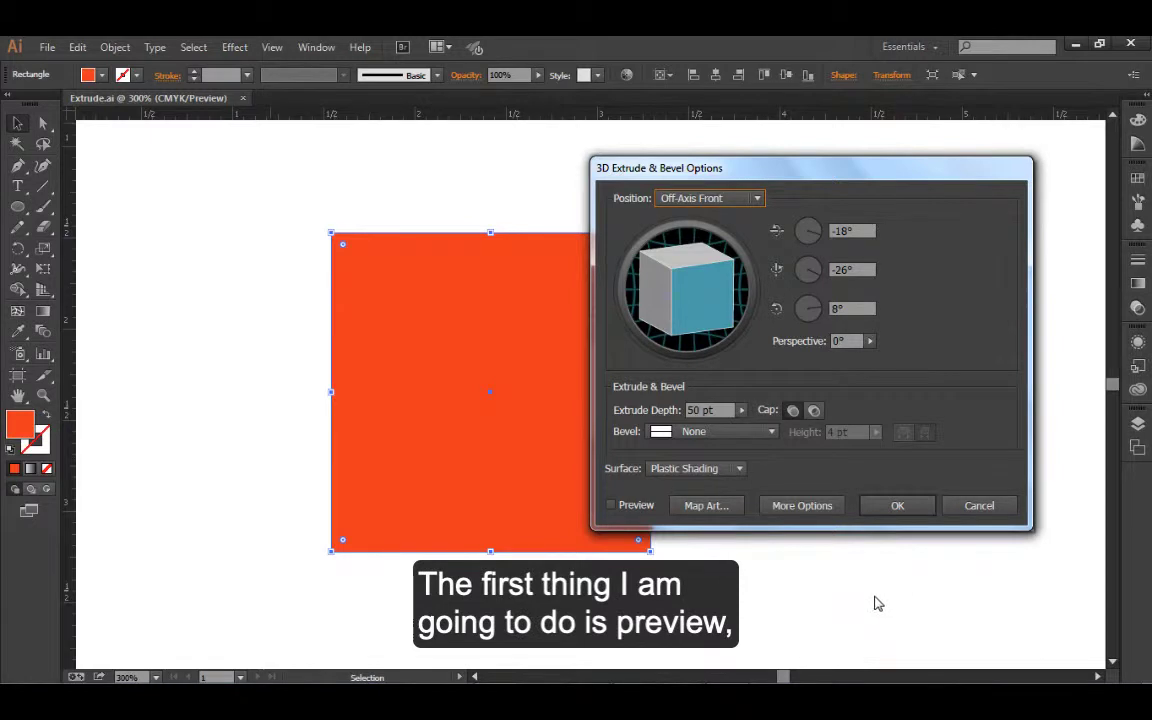
pyautogui.click(611, 505)
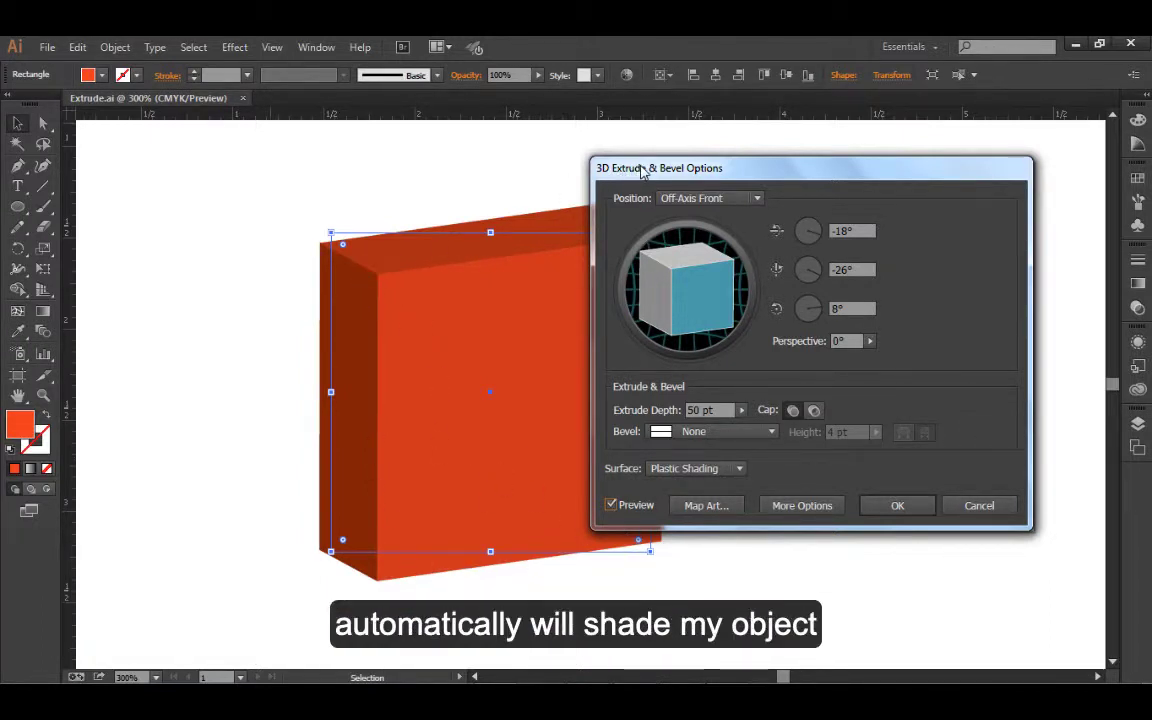
pyautogui.moveTo(637, 172); pyautogui.dragTo(738, 175)
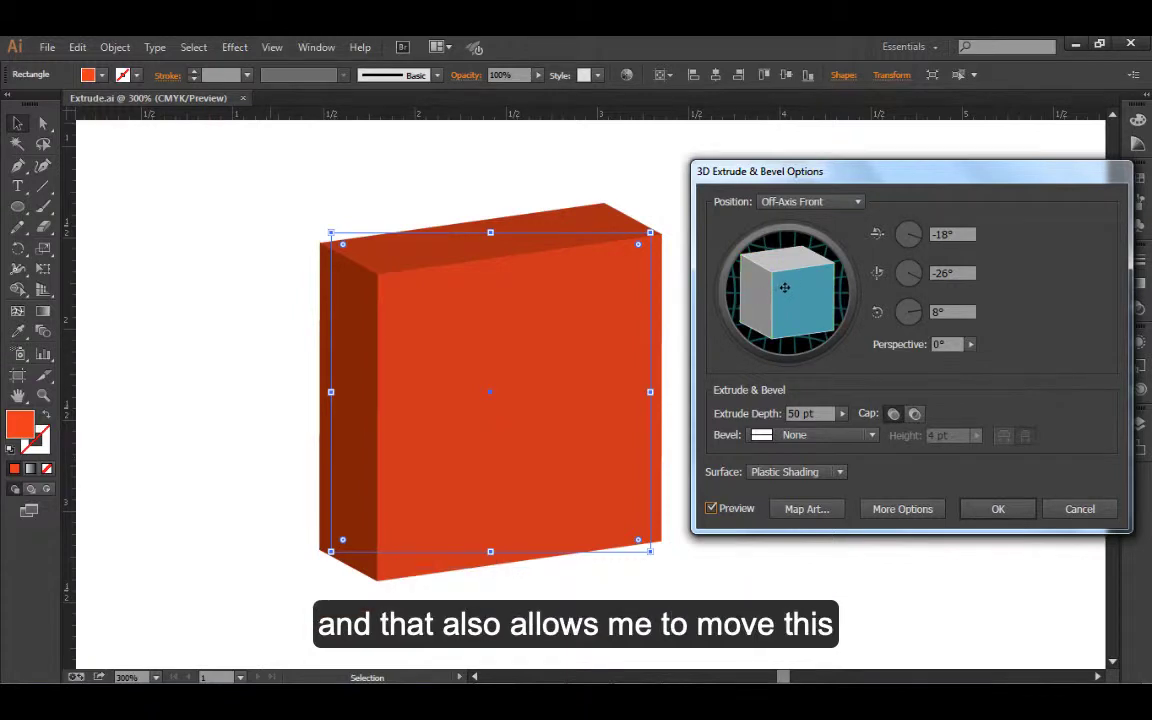
# Step: Rotate the extruded square to about -17°, -30° and 9°, and set its extrude depth to 117 pt
pyautogui.moveTo(793, 266); pyautogui.dragTo(777, 314)
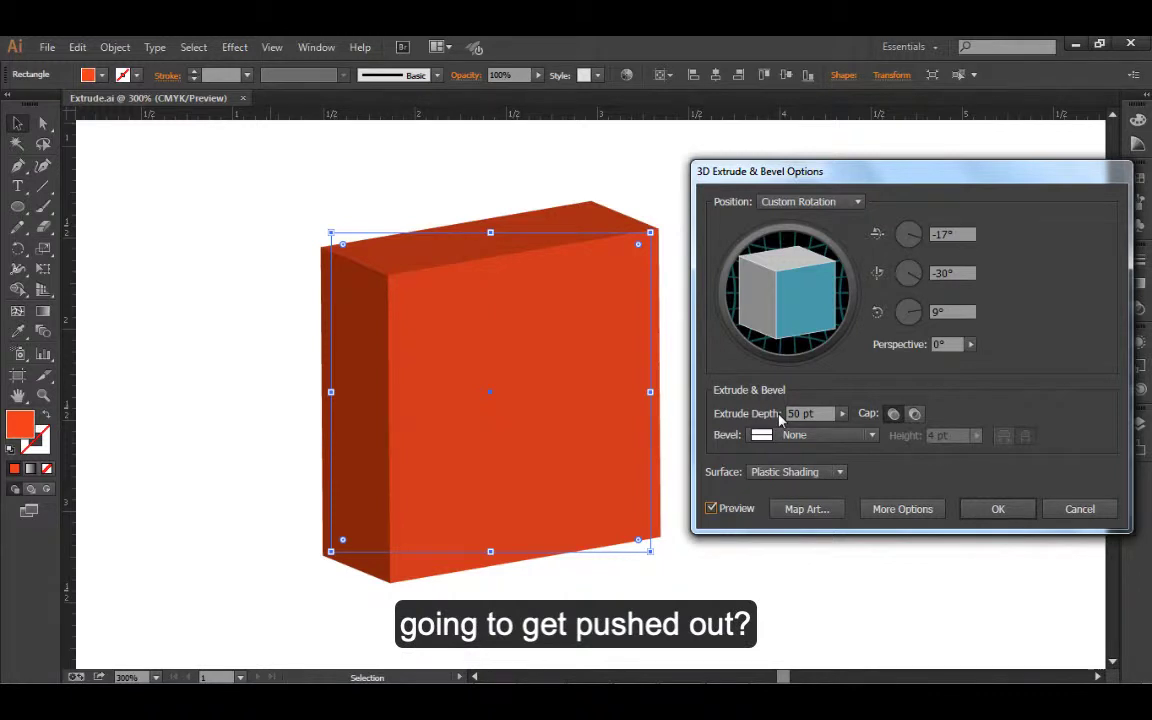
pyautogui.click(844, 416)
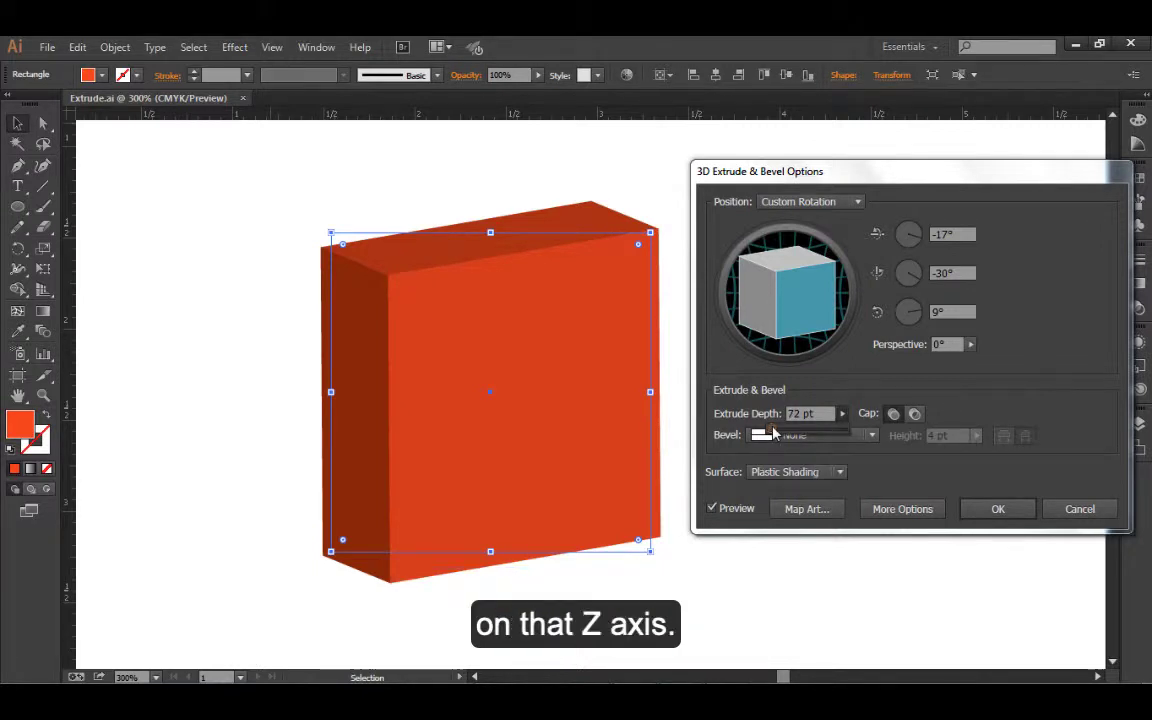
pyautogui.moveTo(771, 432); pyautogui.dragTo(779, 432)
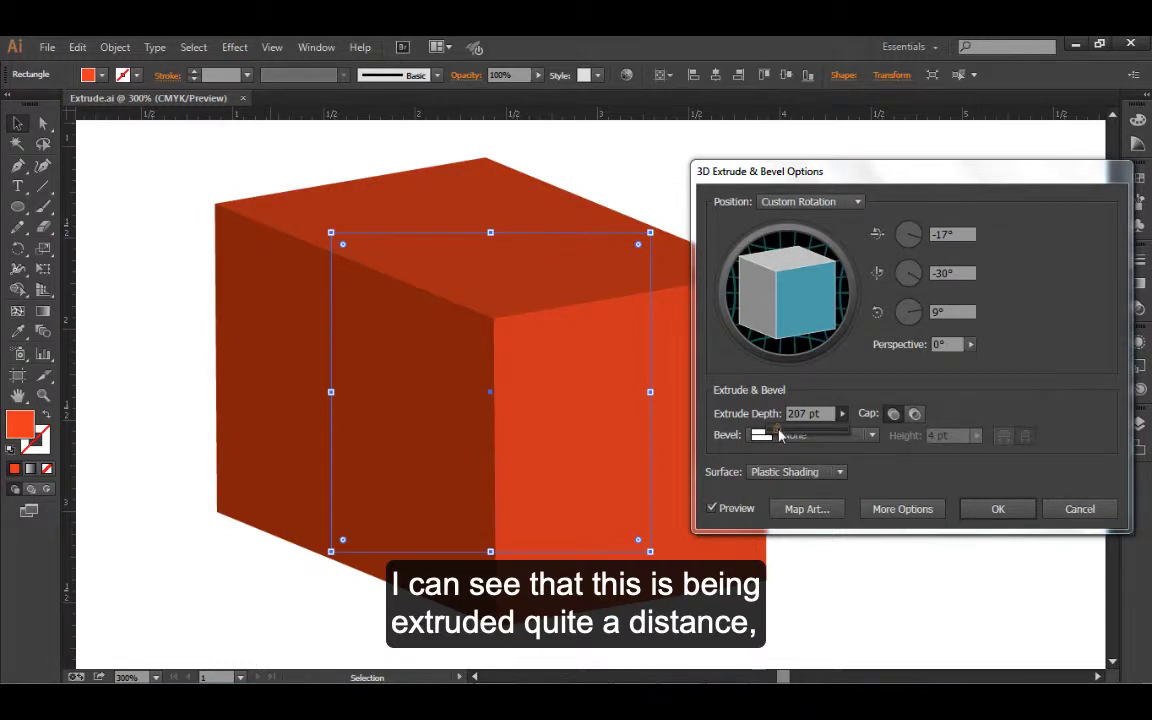
pyautogui.moveTo(779, 434); pyautogui.dragTo(801, 434)
pyautogui.moveTo(845, 435); pyautogui.dragTo(773, 433)
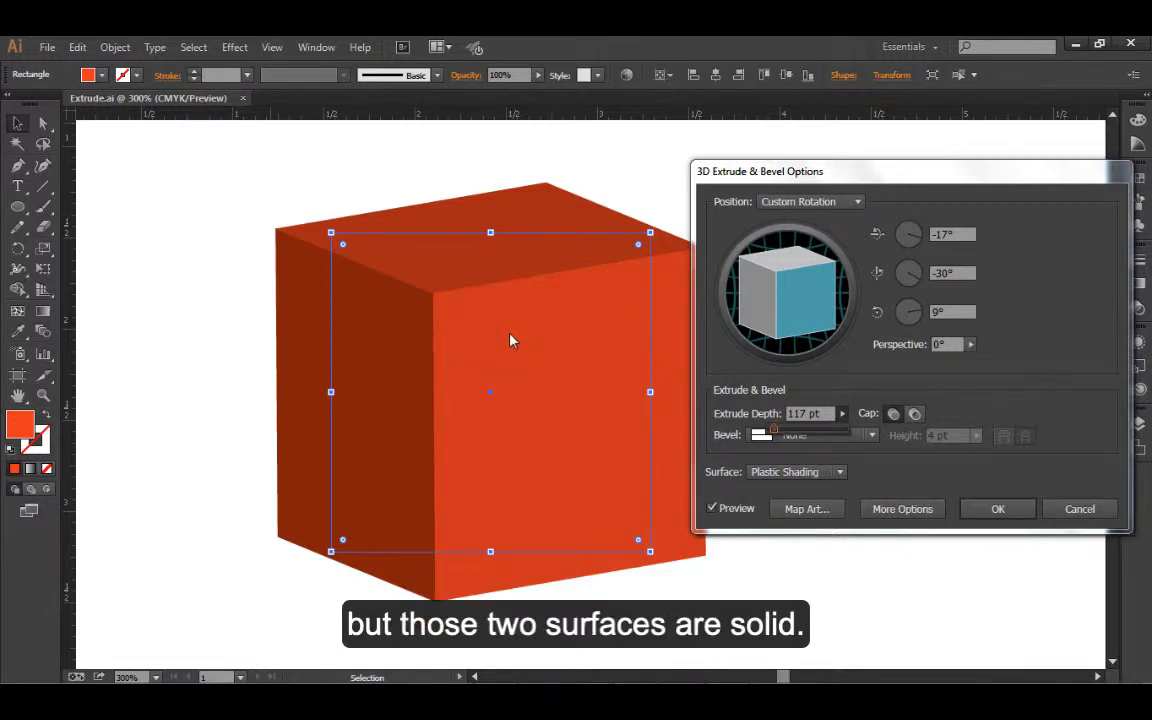
# Step: Turn the cap off for a hollow look and rotate the cube to about -21°, -34° and 10°
pyautogui.click(916, 415)
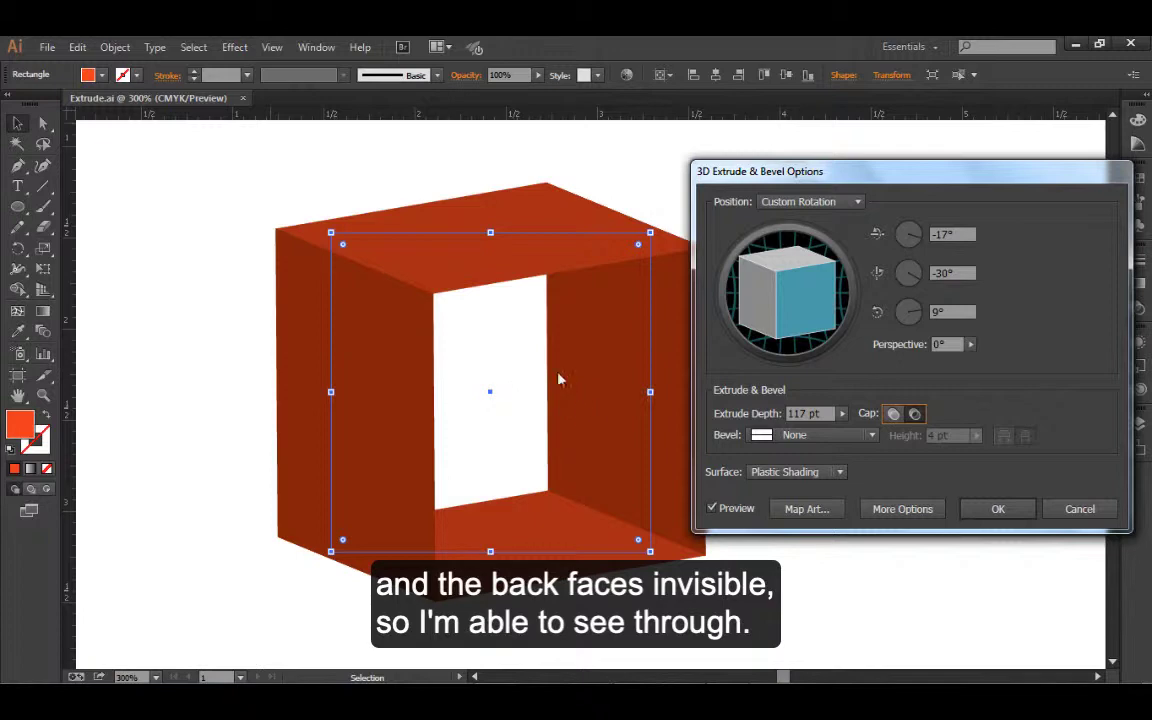
pyautogui.moveTo(765, 292)
pyautogui.mouseDown()
pyautogui.moveTo(745, 292)
pyautogui.moveTo(776, 300)
pyautogui.mouseUp()
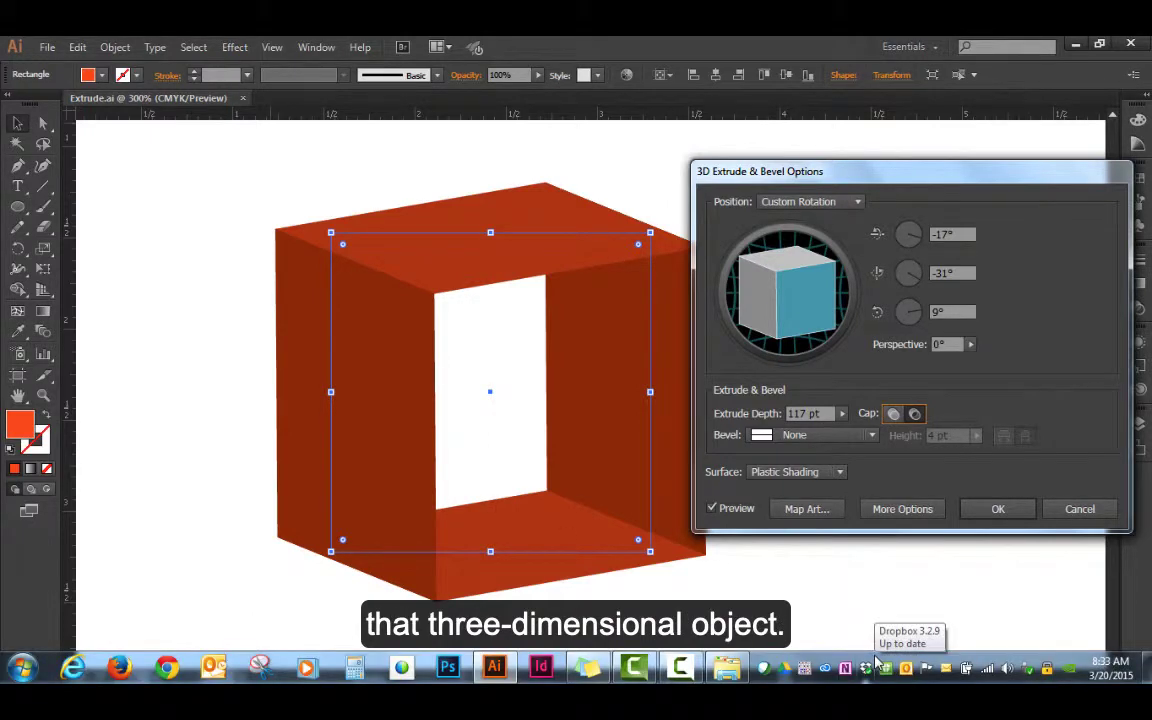
pyautogui.click(919, 240)
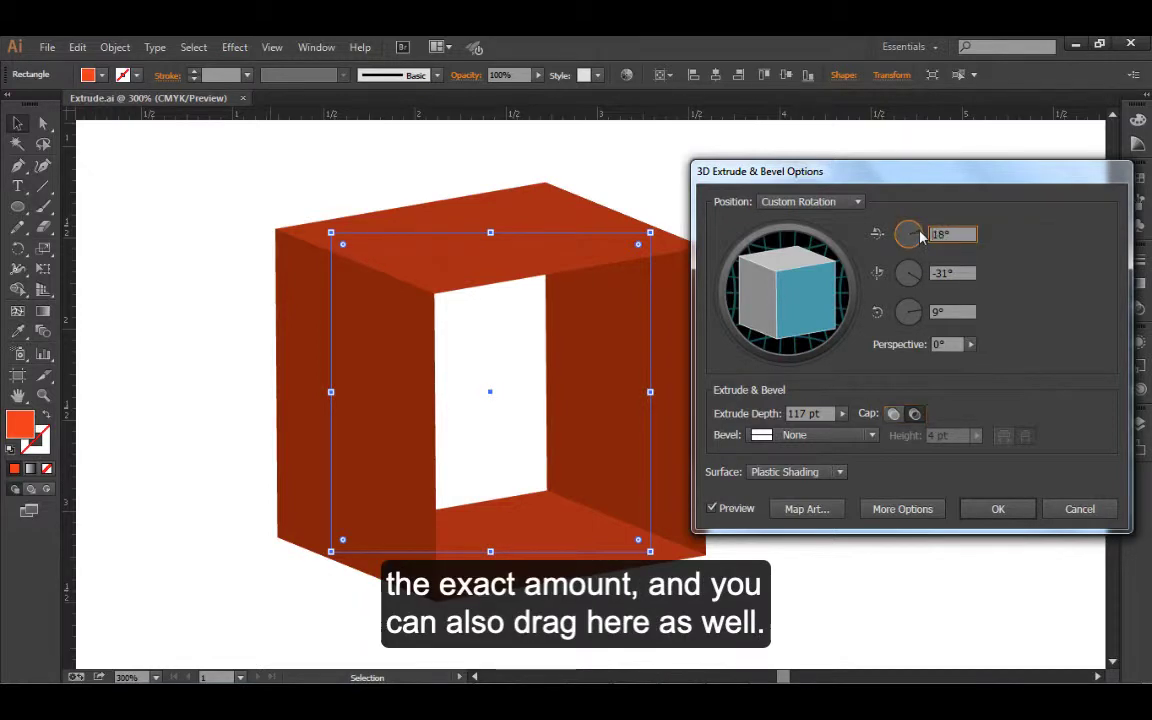
pyautogui.moveTo(920, 231); pyautogui.dragTo(917, 240)
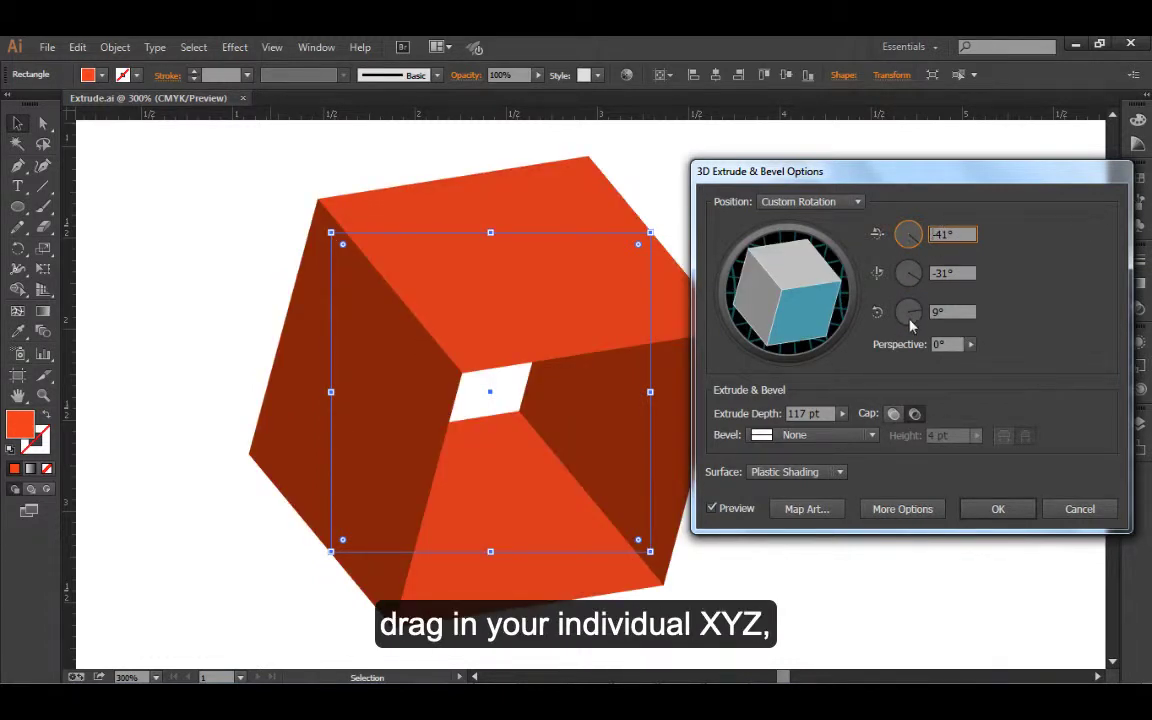
pyautogui.moveTo(815, 281); pyautogui.dragTo(812, 293)
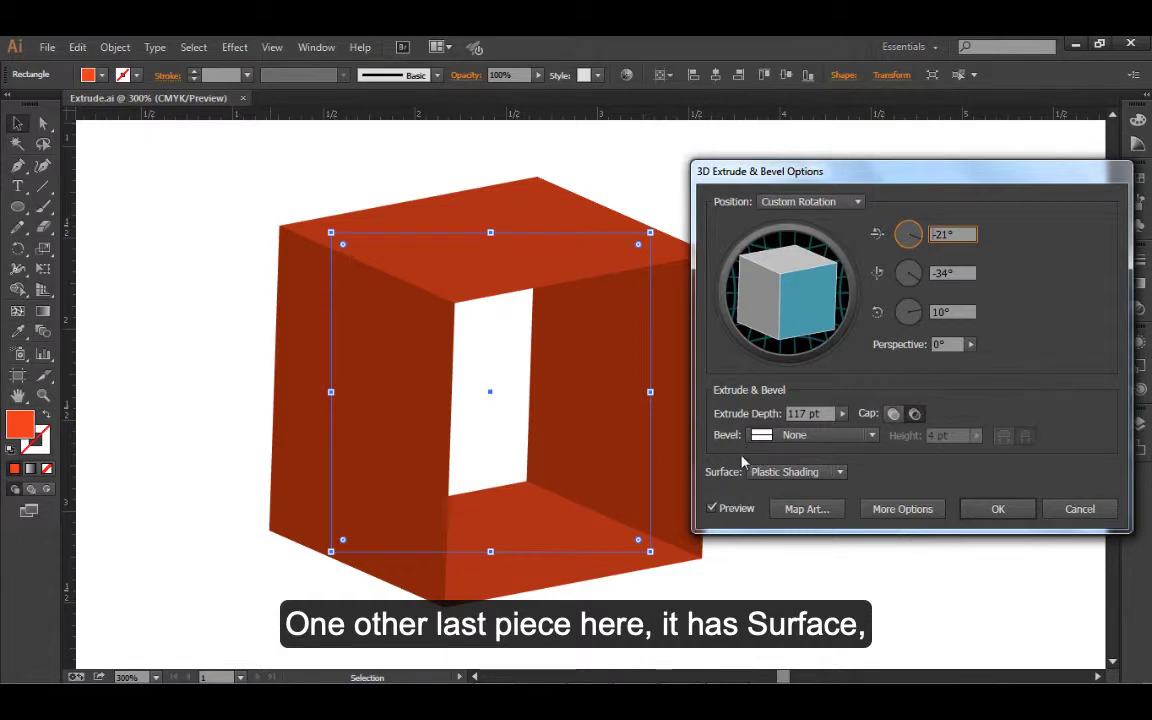
# Step: Try the Wireframe and No Shading surface styles on the extruded cube
pyautogui.click(839, 473)
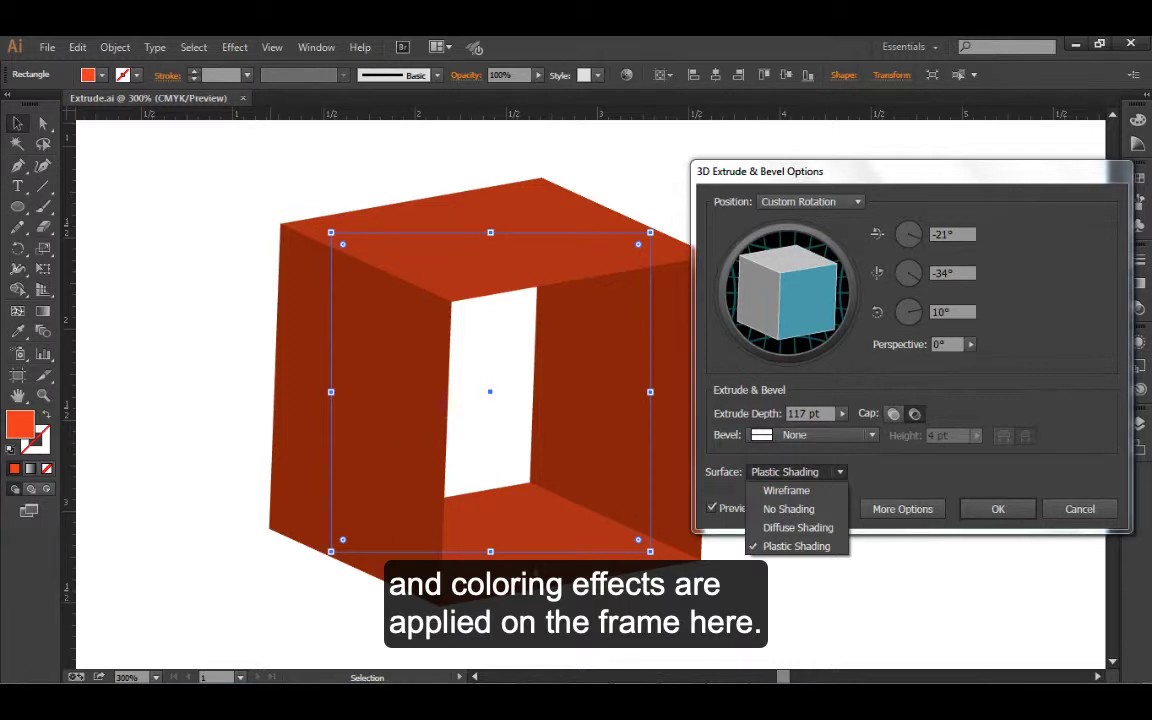
pyautogui.click(800, 491)
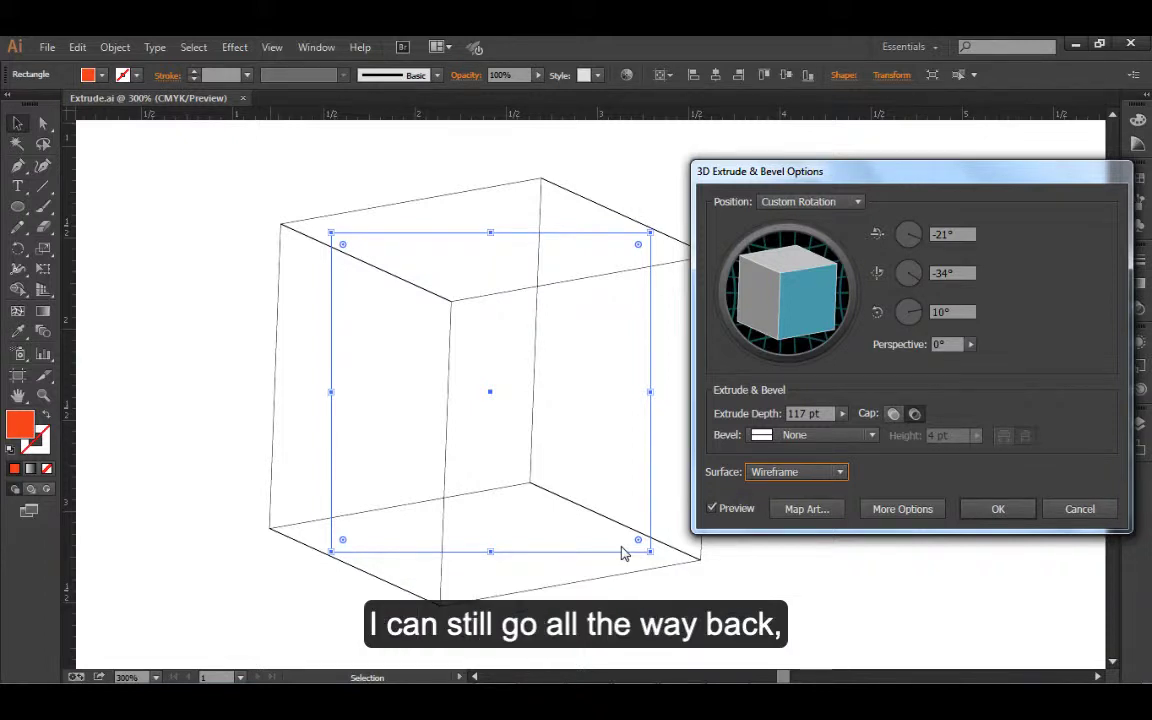
pyautogui.click(838, 472)
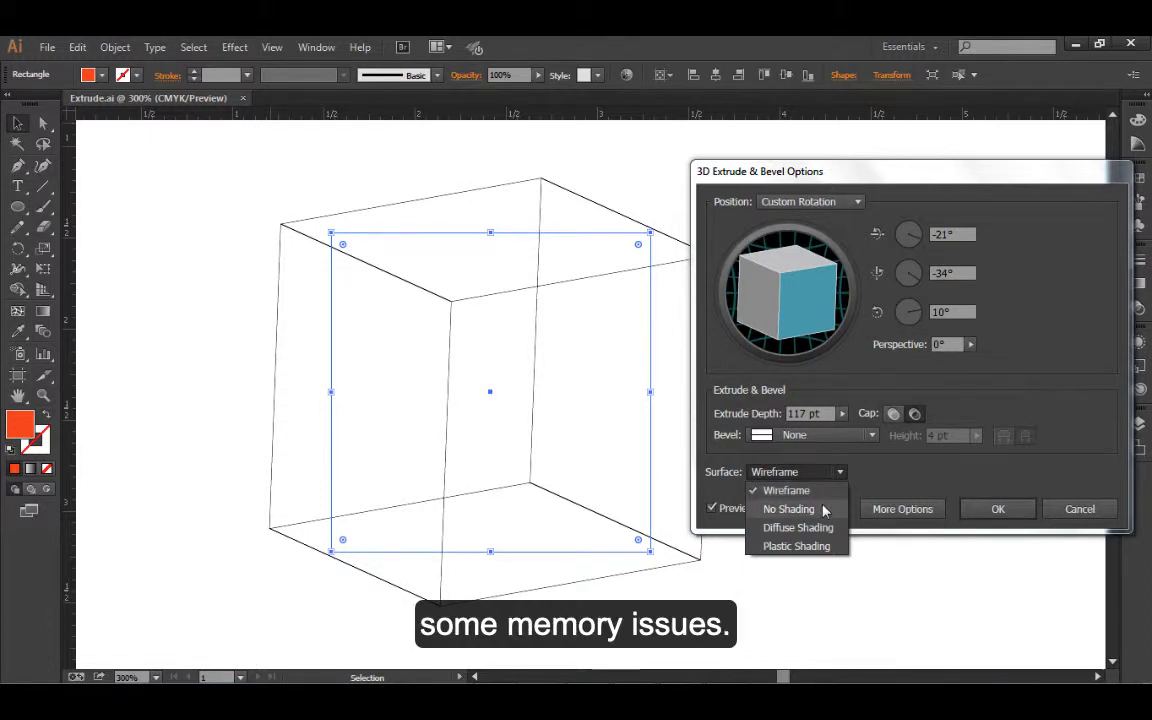
pyautogui.click(828, 509)
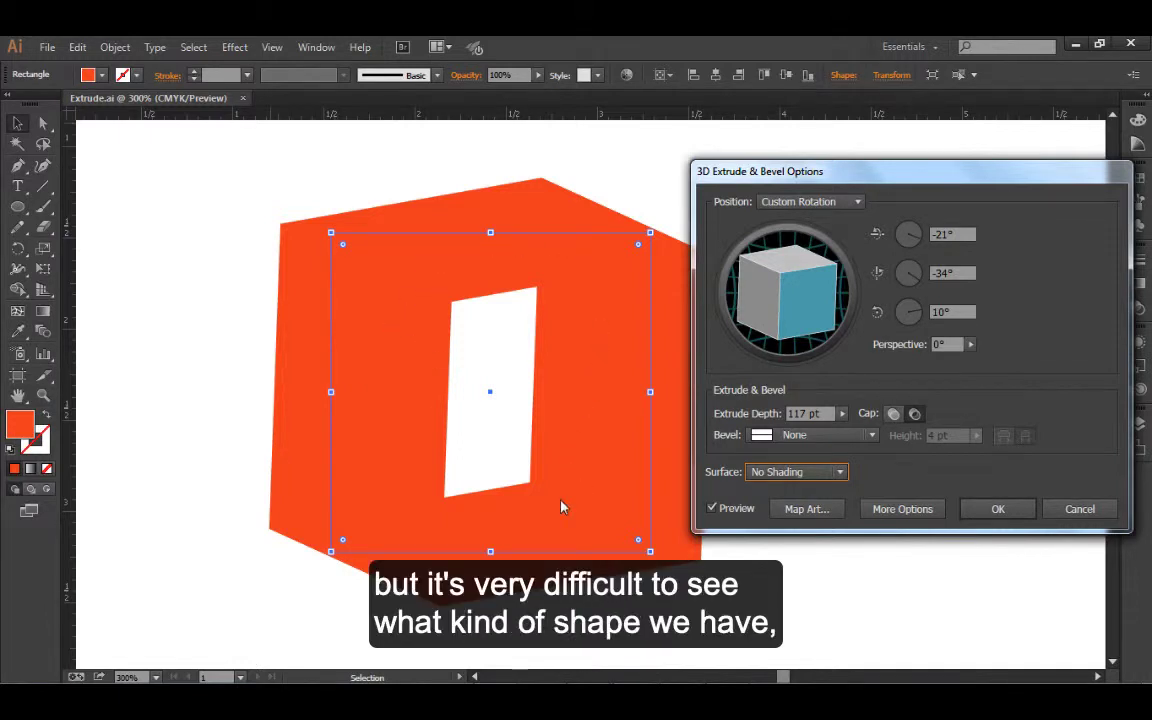
# Step: Turn the cap on for a solid cube, then try Diffuse Shading and switch the surface to Plastic Shading
pyautogui.click(895, 412)
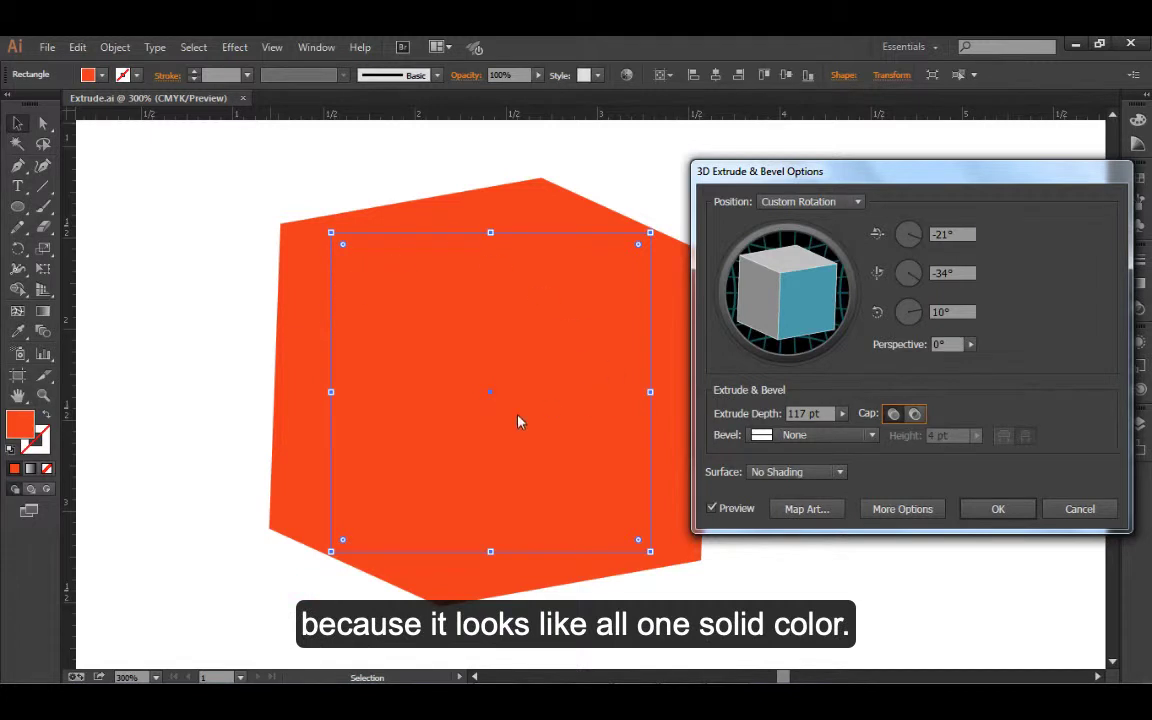
pyautogui.click(838, 472)
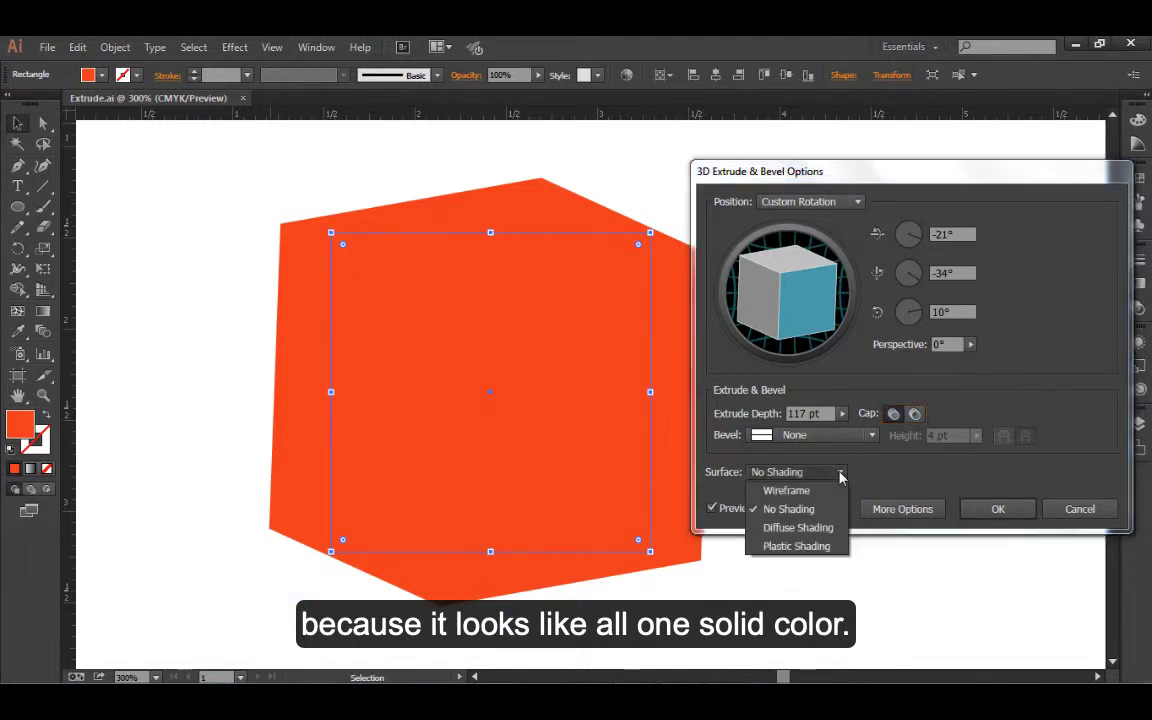
pyautogui.click(802, 527)
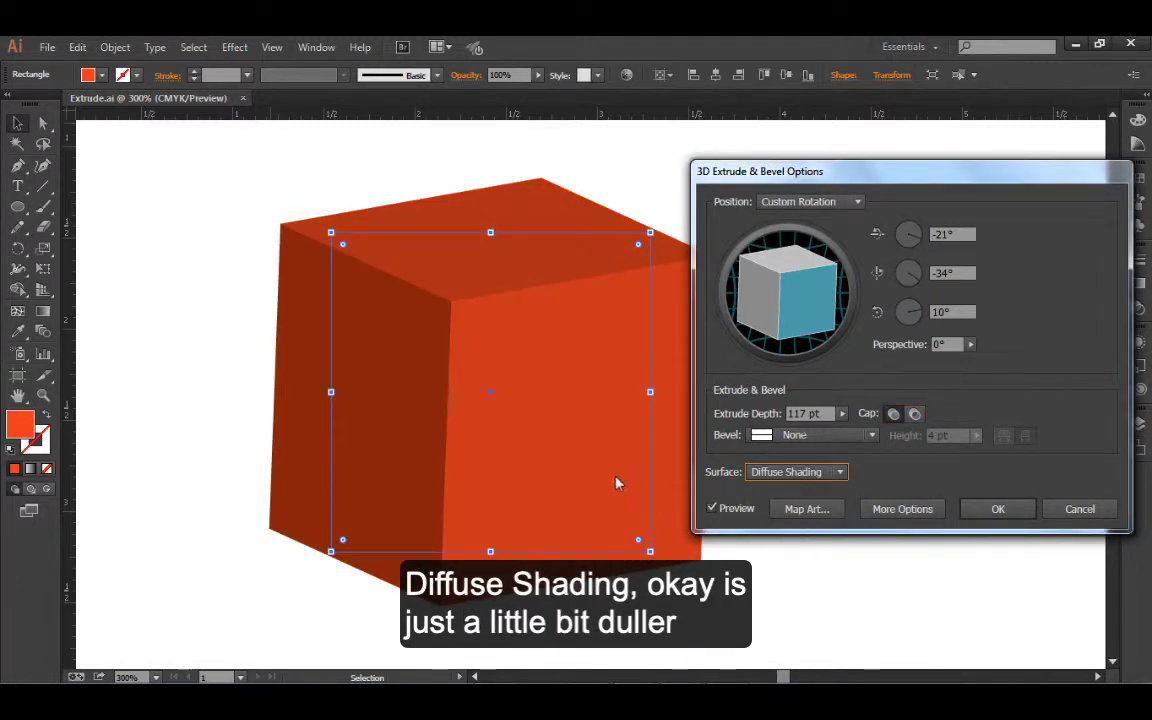
pyautogui.click(836, 473)
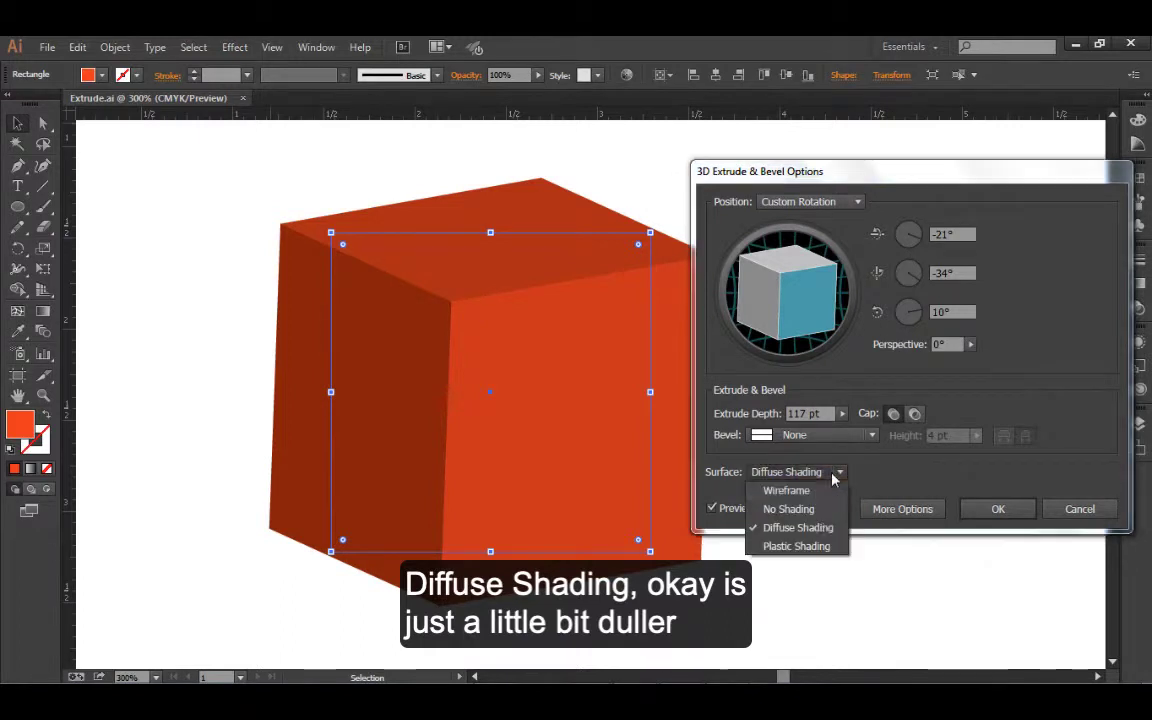
pyautogui.click(812, 547)
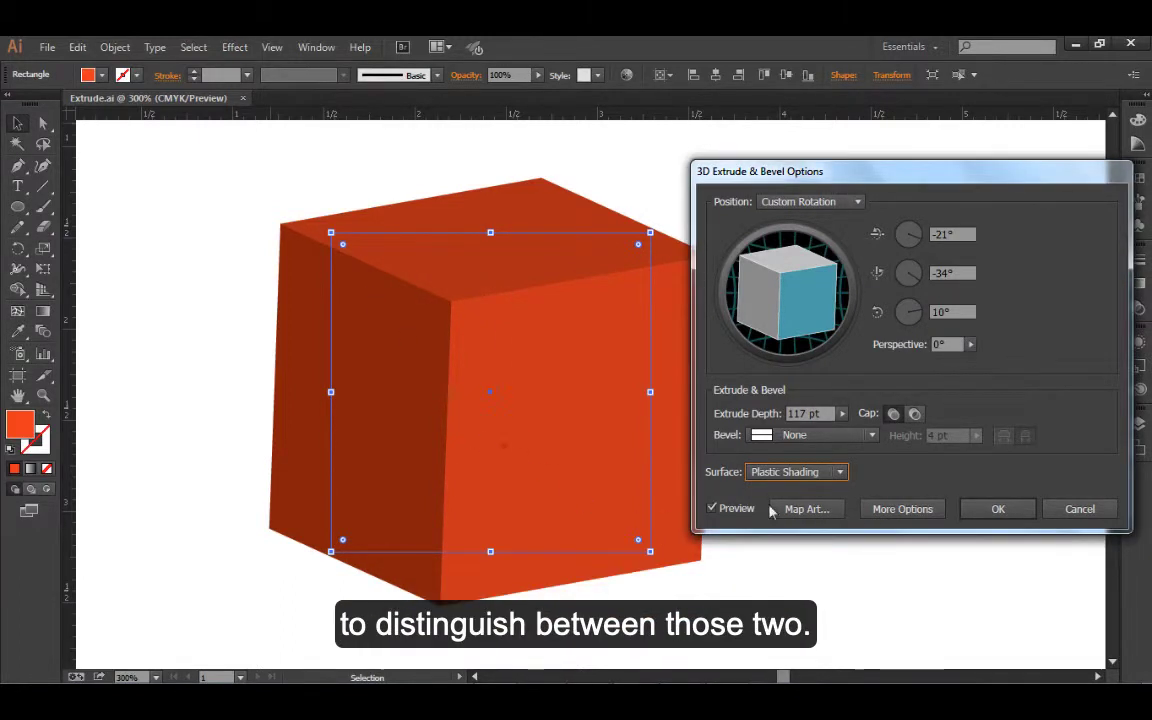
# Step: Compare Diffuse Shading with Plastic Shading once more, then apply the extrusion with Plastic Shading and deselect the cube
pyautogui.click(836, 473)
pyautogui.click(803, 527)
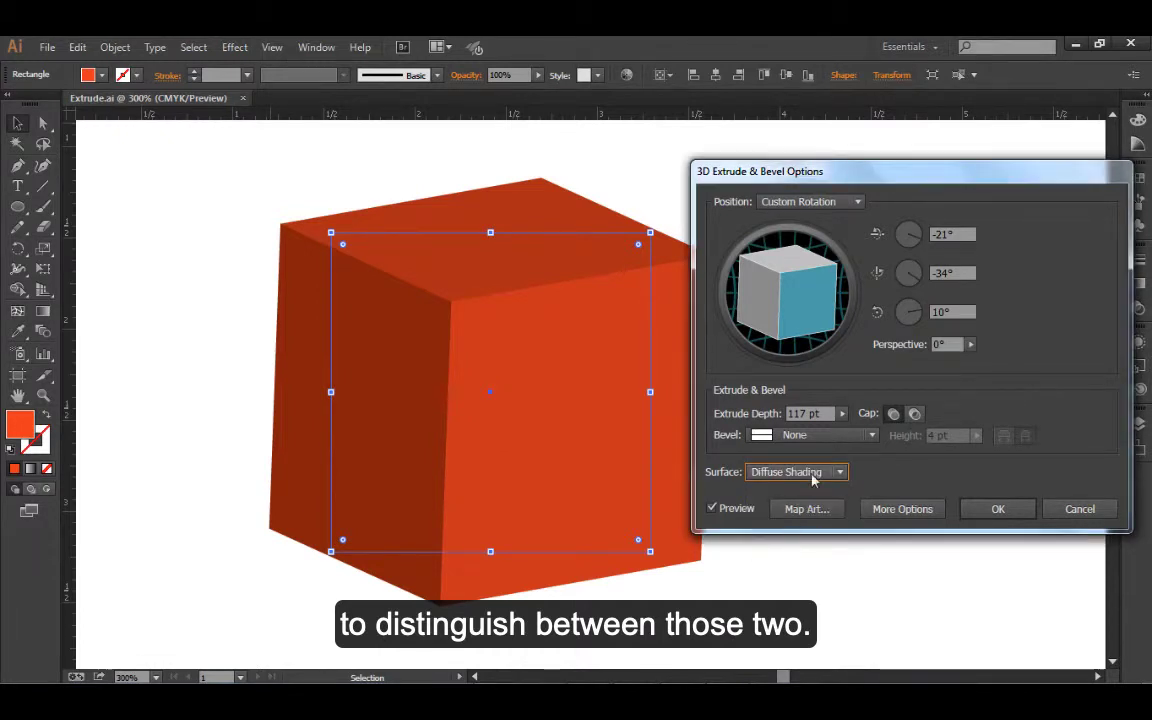
pyautogui.click(815, 481)
pyautogui.click(789, 546)
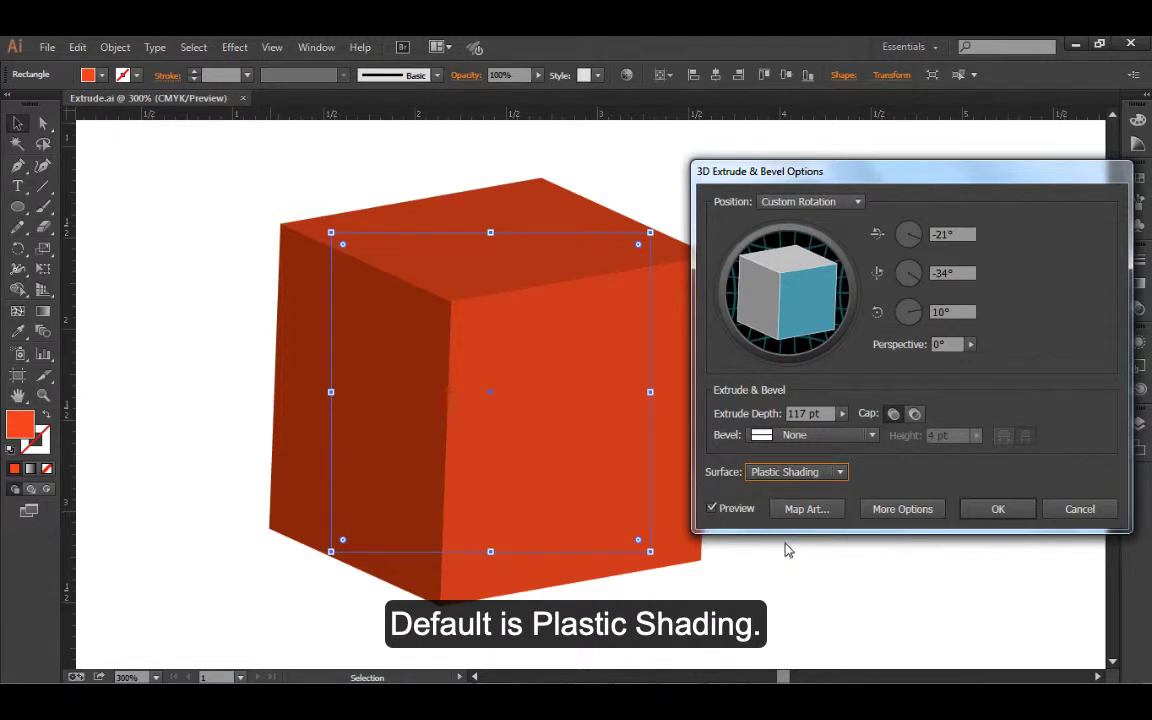
pyautogui.click(995, 508)
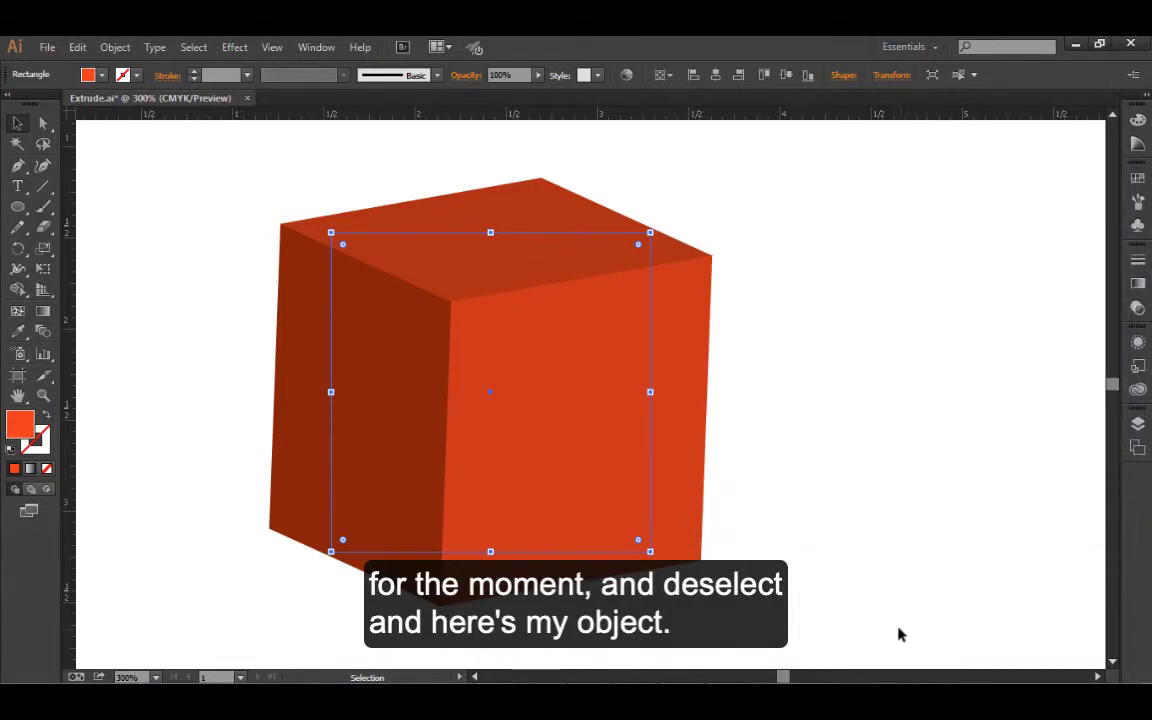
pyautogui.click(768, 542)
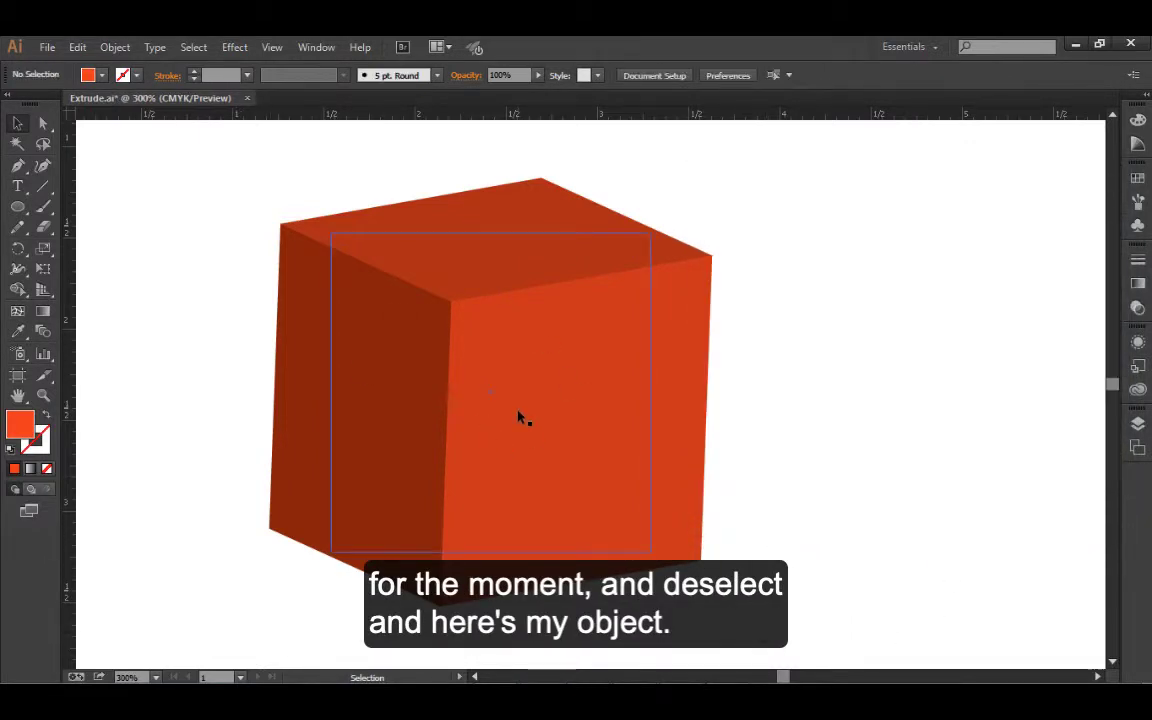
# Step: Display the Appearance attributes and enlarge their list enough to show the whole 3D Extrude & Bevel entry
pyautogui.click(316, 47)
pyautogui.click(387, 233)
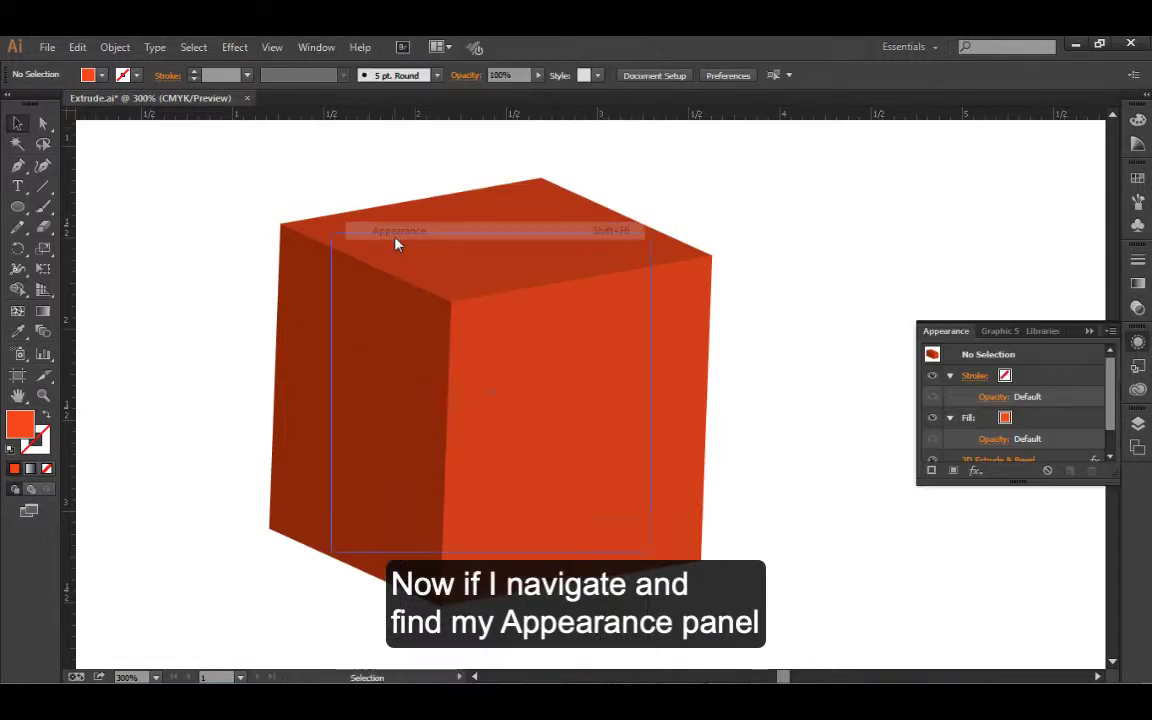
pyautogui.moveTo(1115, 483); pyautogui.dragTo(1115, 572)
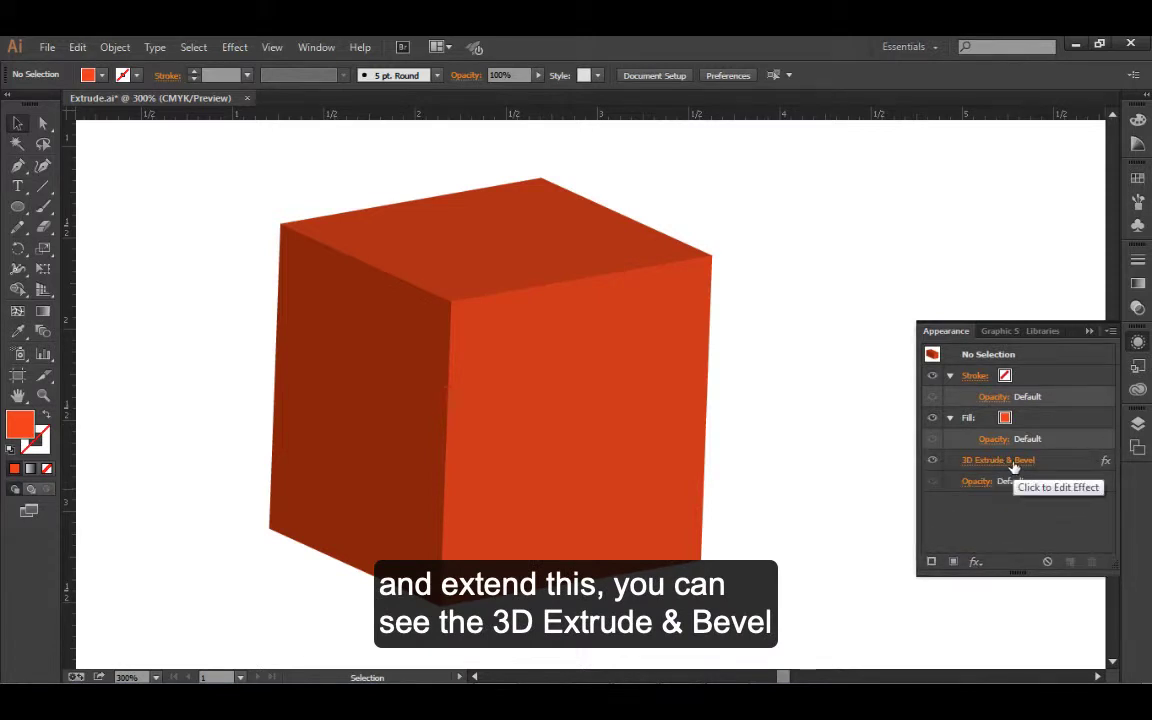
# Step: Switch the visibility of the cube's 3D Extrude & Bevel effect off and on again, then deselect the cube
pyautogui.click(588, 400)
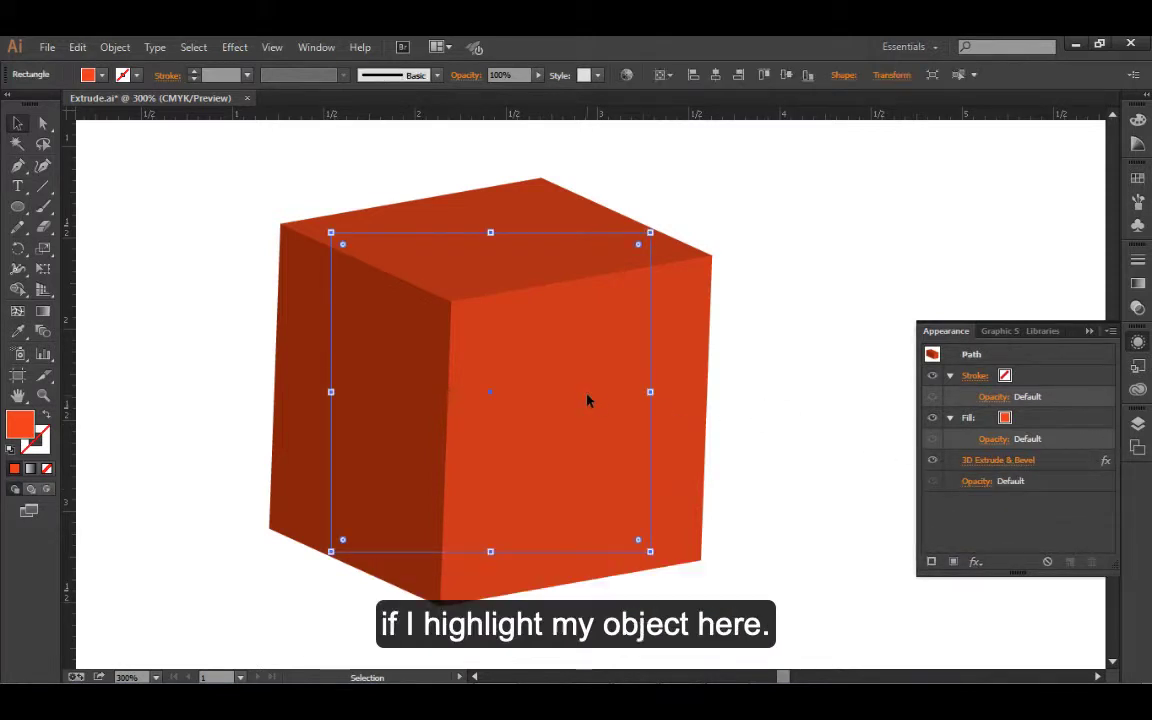
pyautogui.click(932, 460)
pyautogui.click(932, 460)
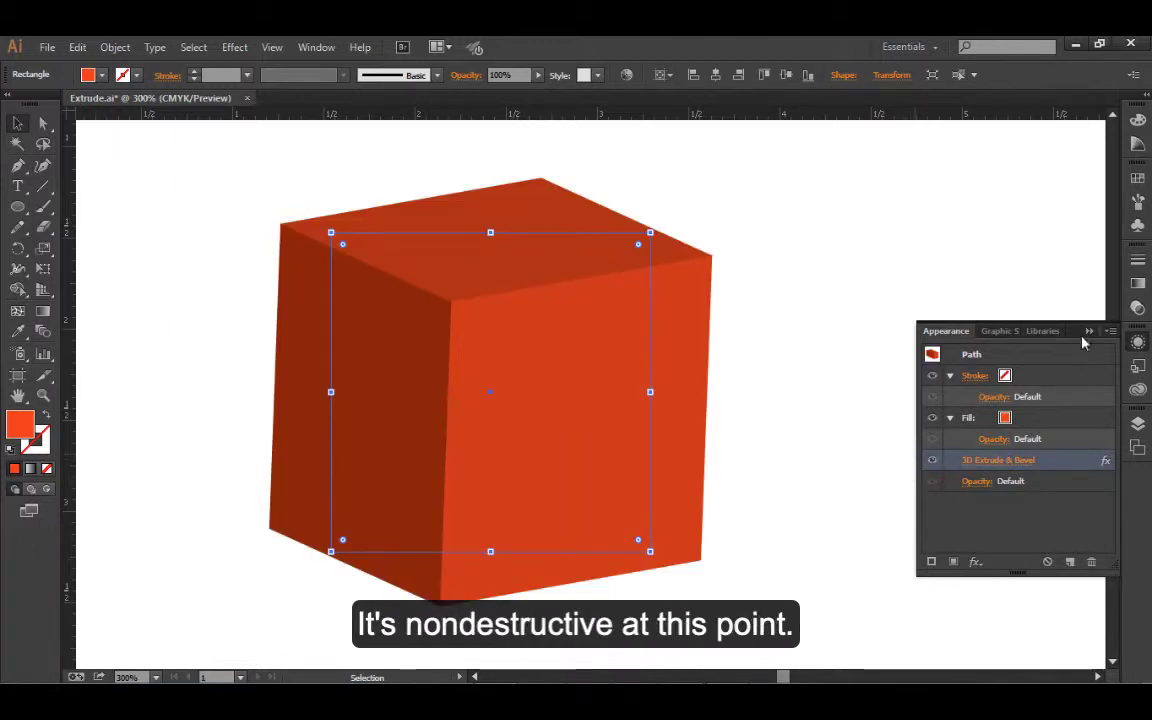
pyautogui.click(935, 408)
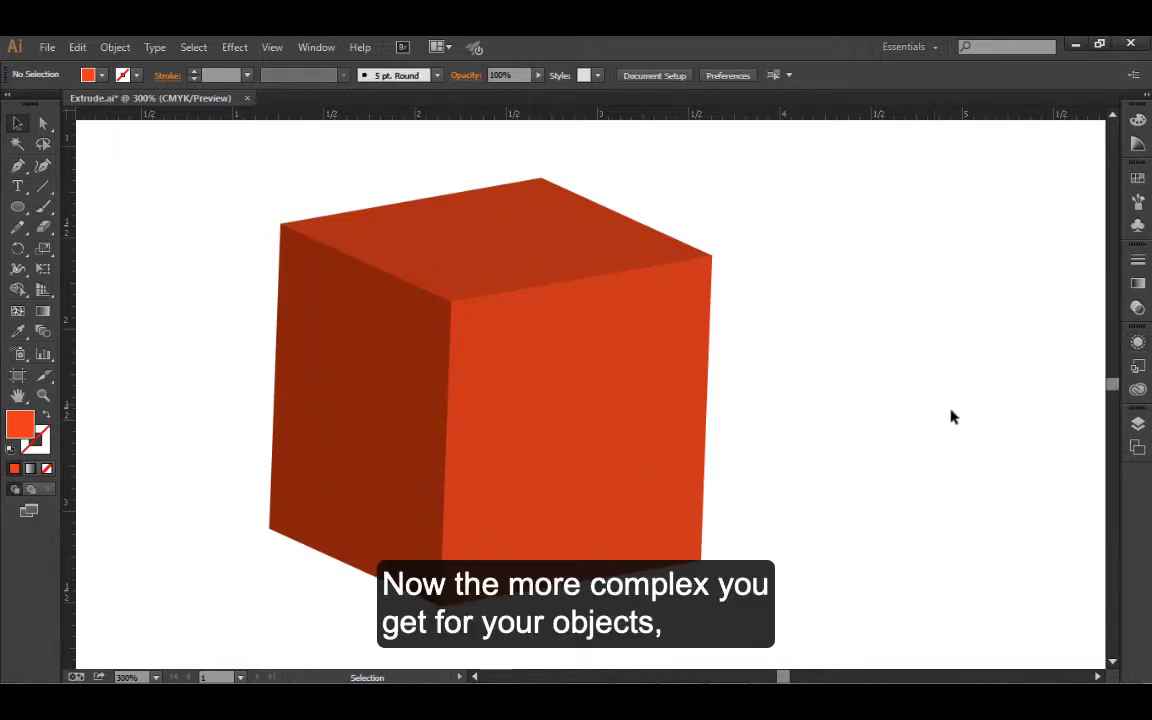
# Step: Move the flat orange-red star about an inch inward from the artboard's right edge
pyautogui.press('space')
pyautogui.moveTo(941, 424); pyautogui.dragTo(275, 480)
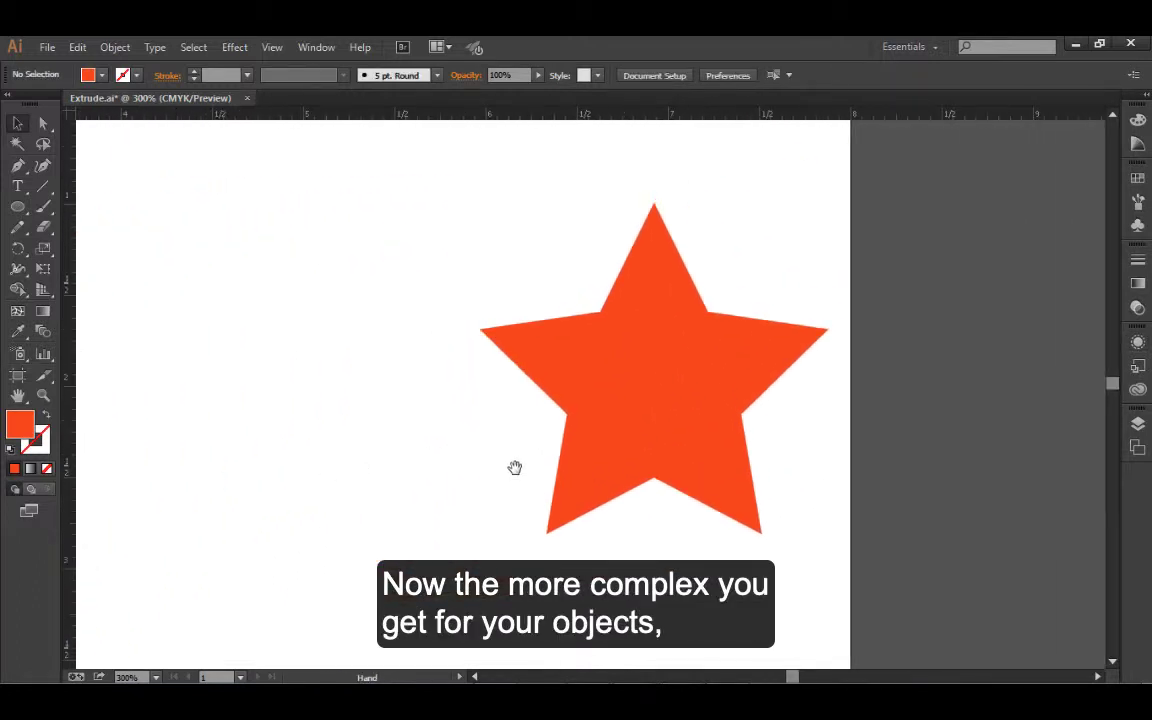
pyautogui.click(623, 402)
pyautogui.moveTo(437, 430); pyautogui.dragTo(437, 430)
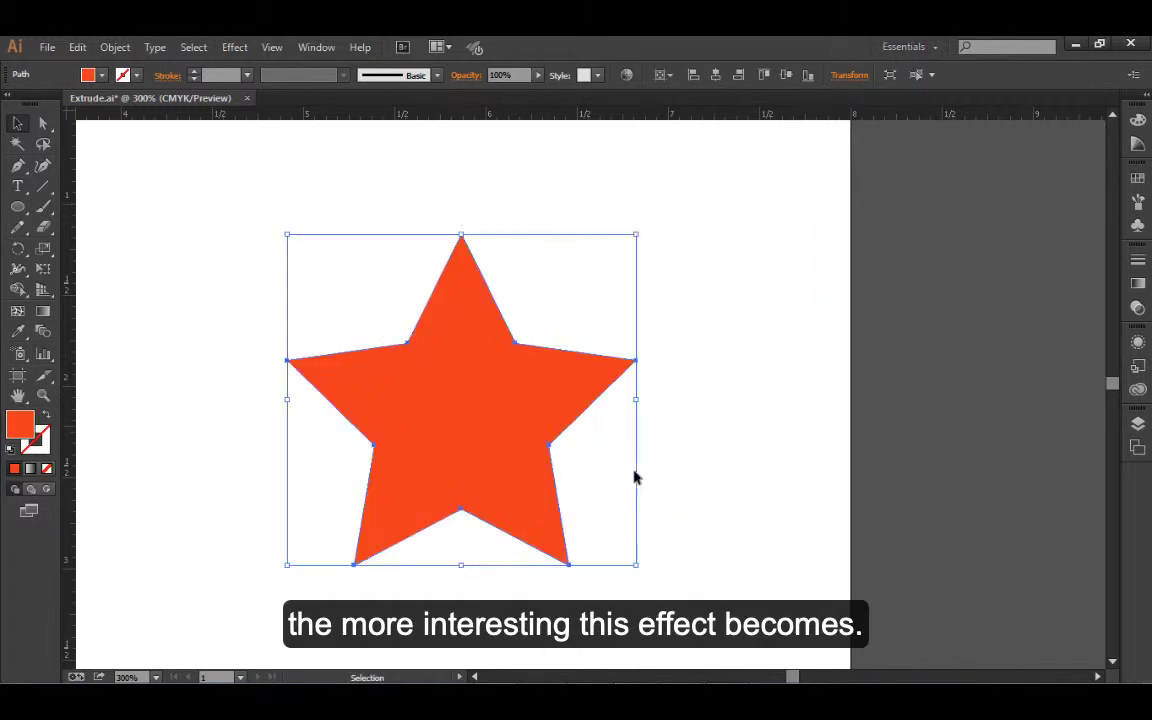
# Step: Apply the last-used Extrude & Bevel effect to the star with the same settings, and deselect it
pyautogui.click(234, 47)
pyautogui.moveTo(252, 146)
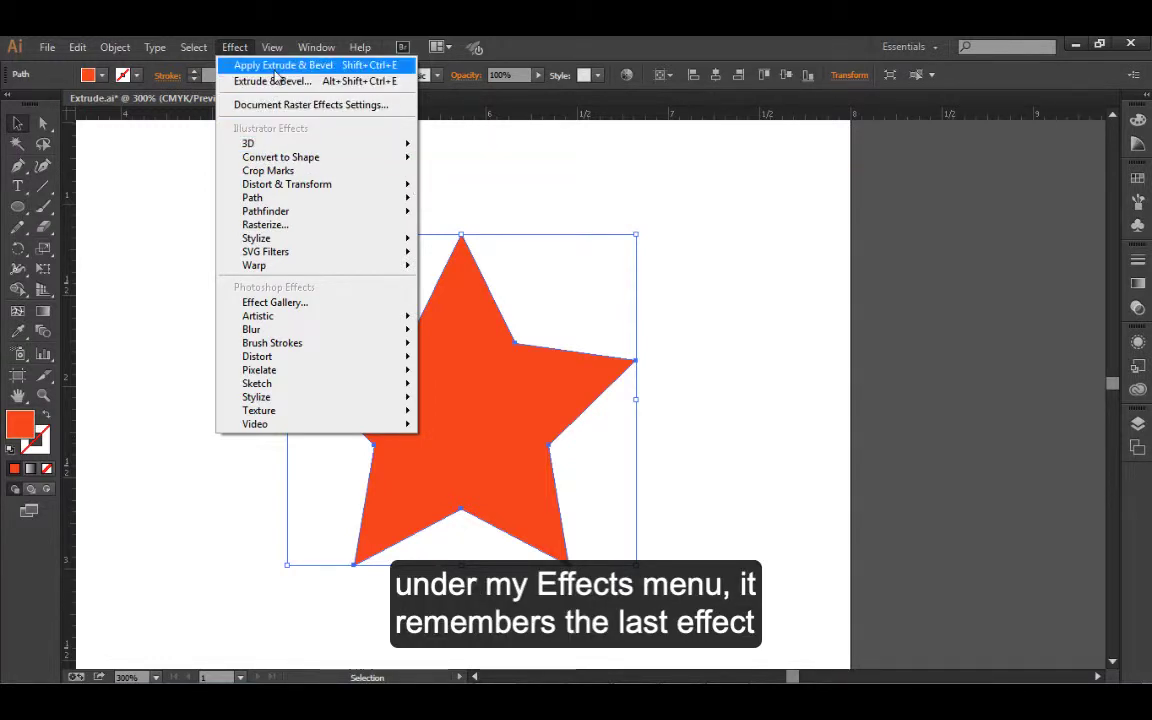
pyautogui.click(276, 70)
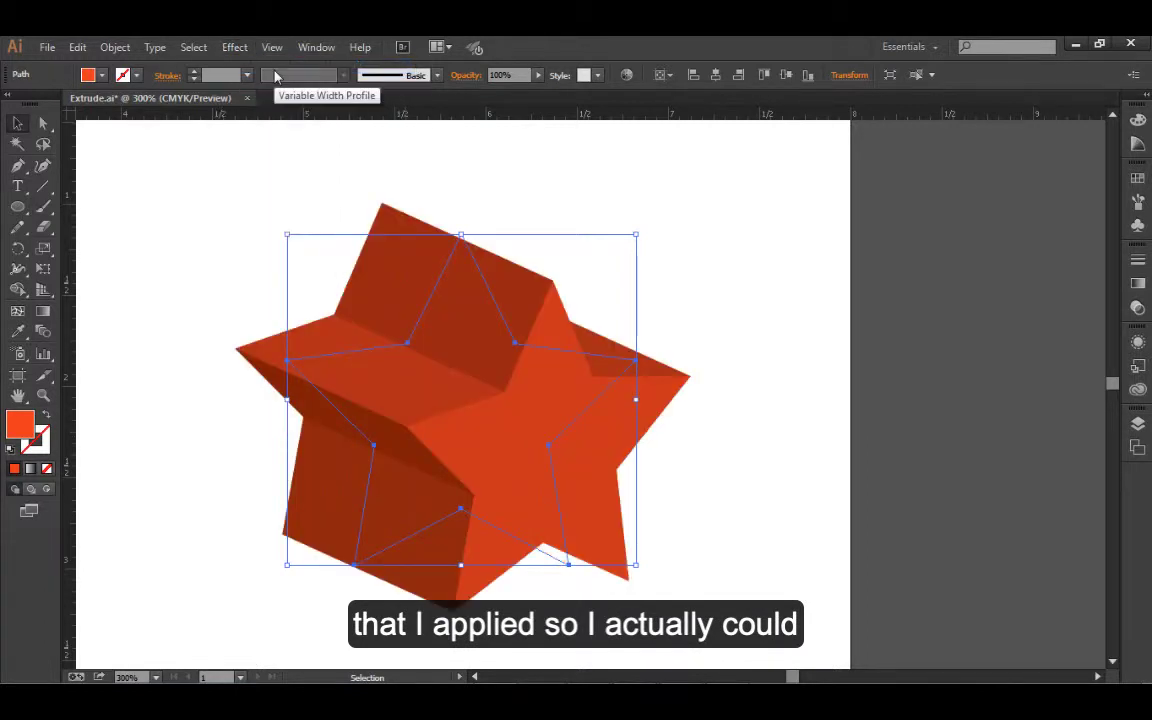
pyautogui.click(785, 469)
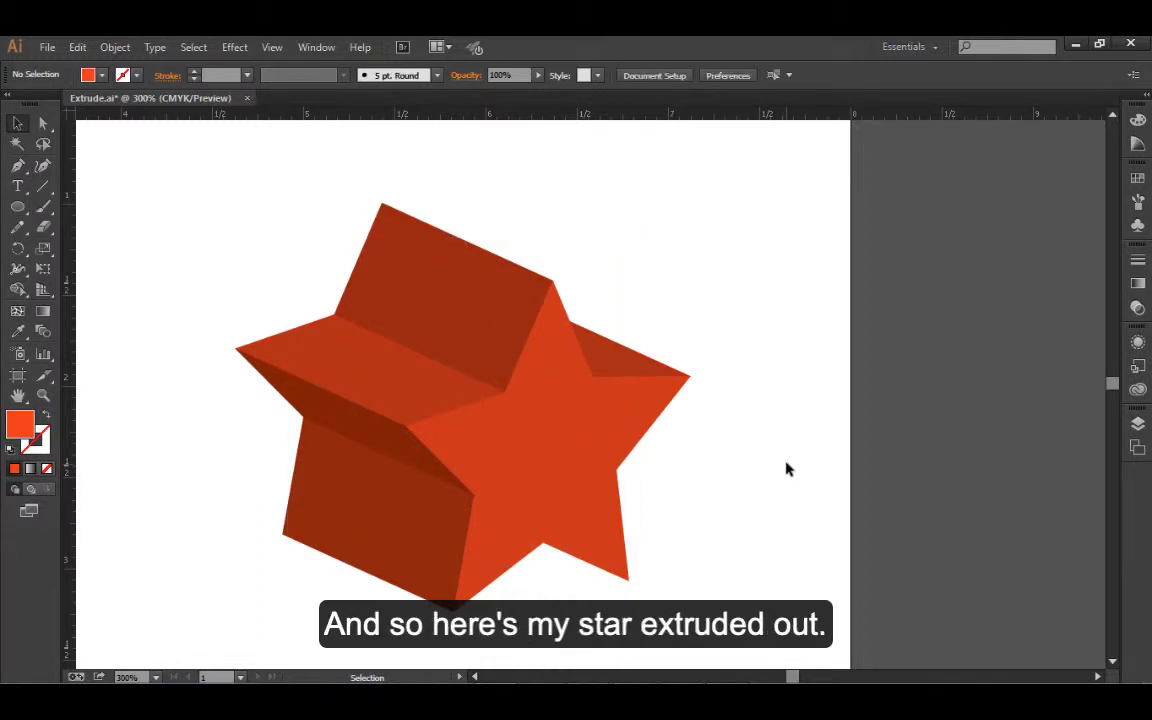
# Step: Reopen the star's 3D Extrude & Bevel effect from its Appearance attributes, reduce the extrude depth to 95 pt and turn on the preview
pyautogui.click(524, 424)
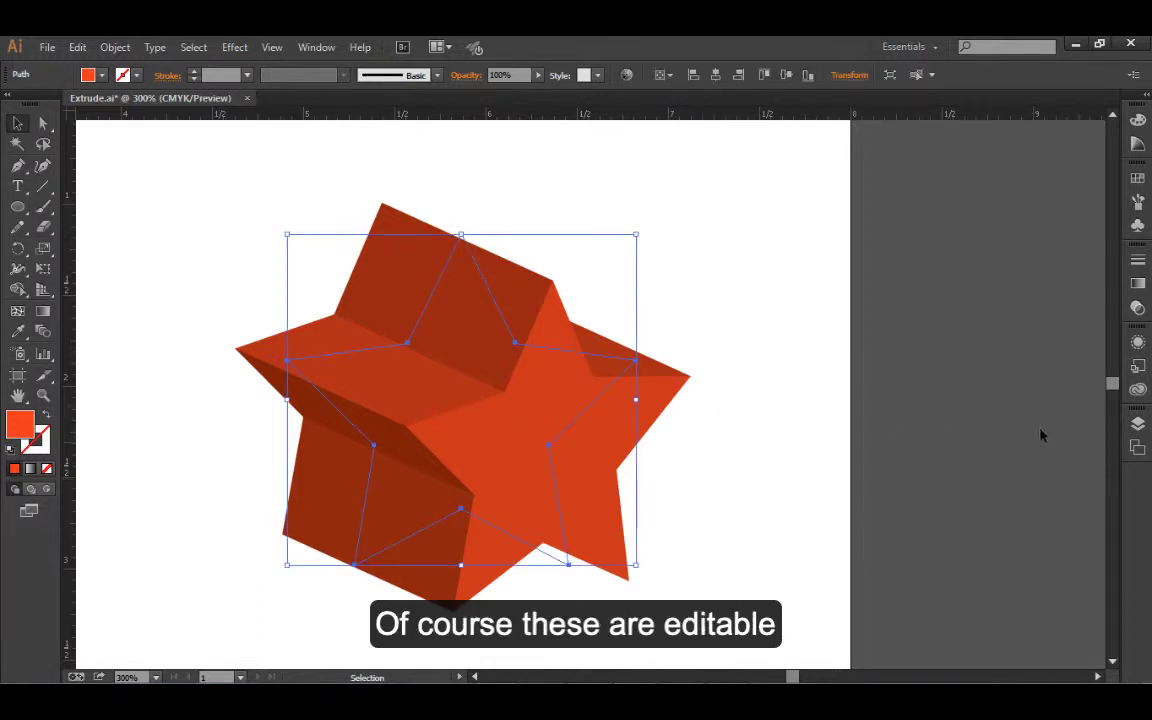
pyautogui.click(1139, 343)
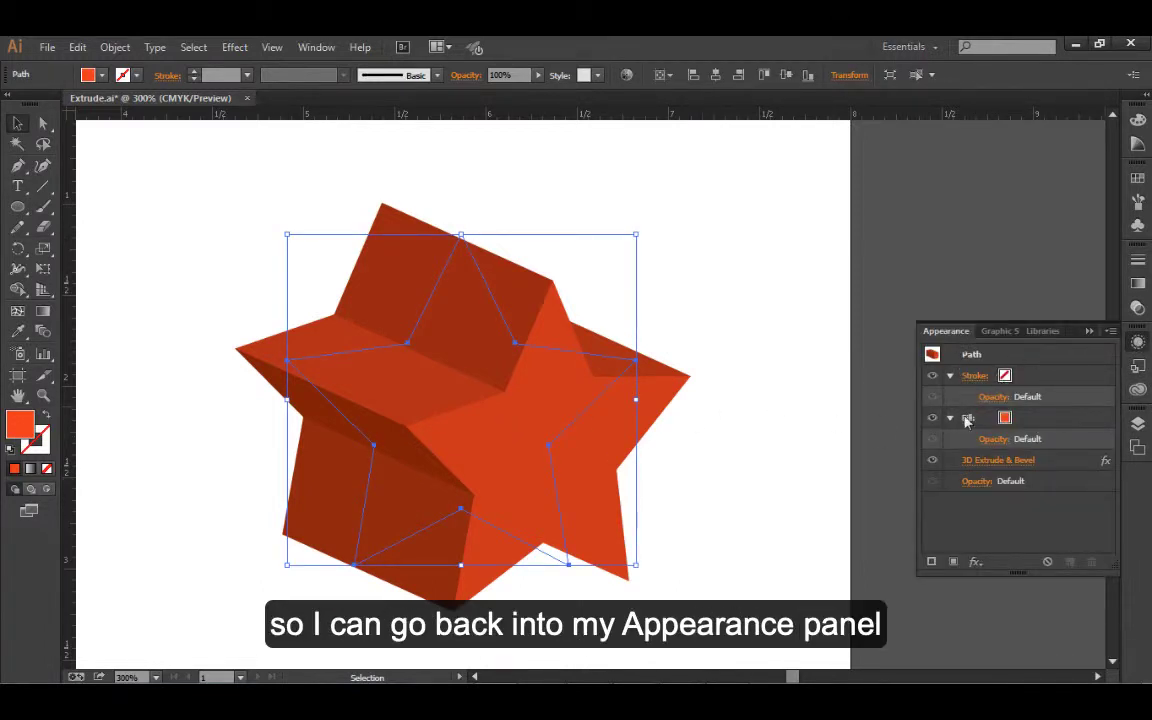
pyautogui.click(992, 461)
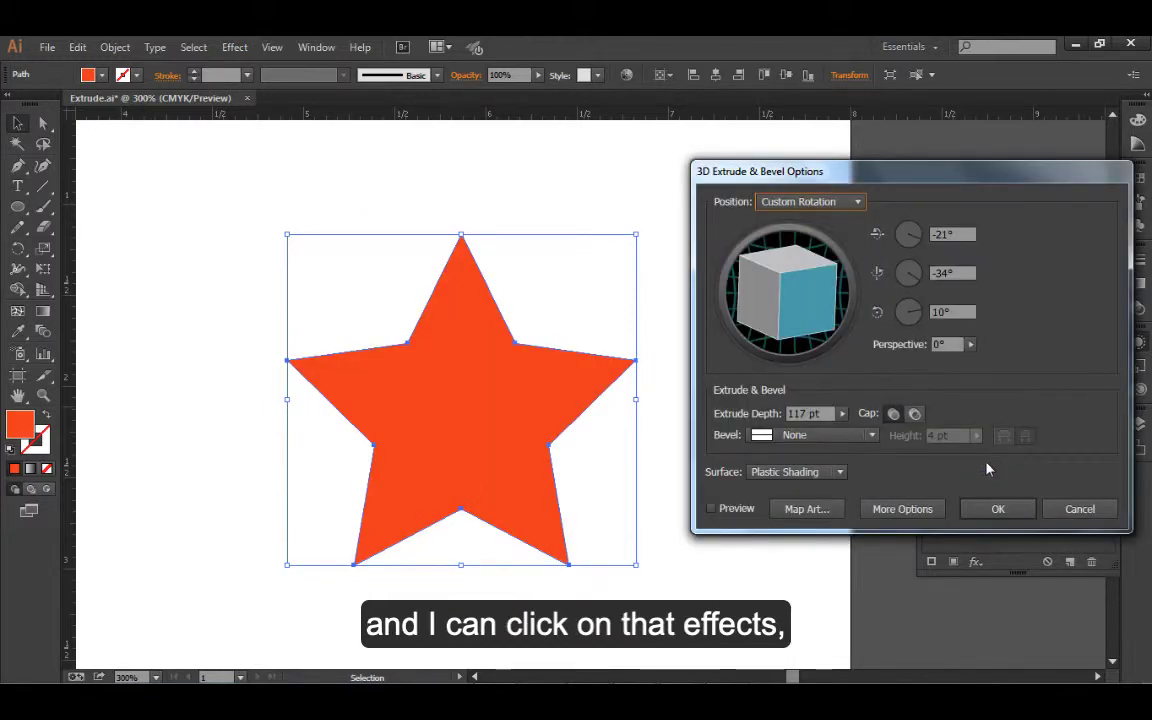
pyautogui.click(840, 415)
pyautogui.moveTo(778, 429); pyautogui.dragTo(775, 429)
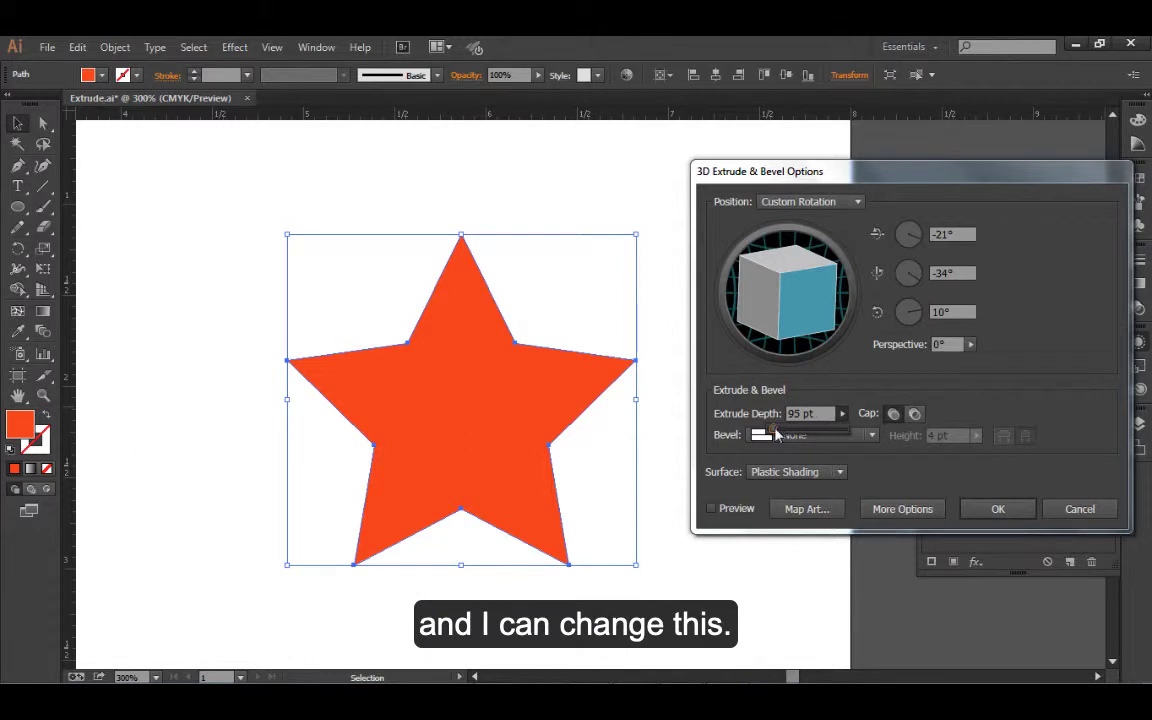
pyautogui.click(711, 510)
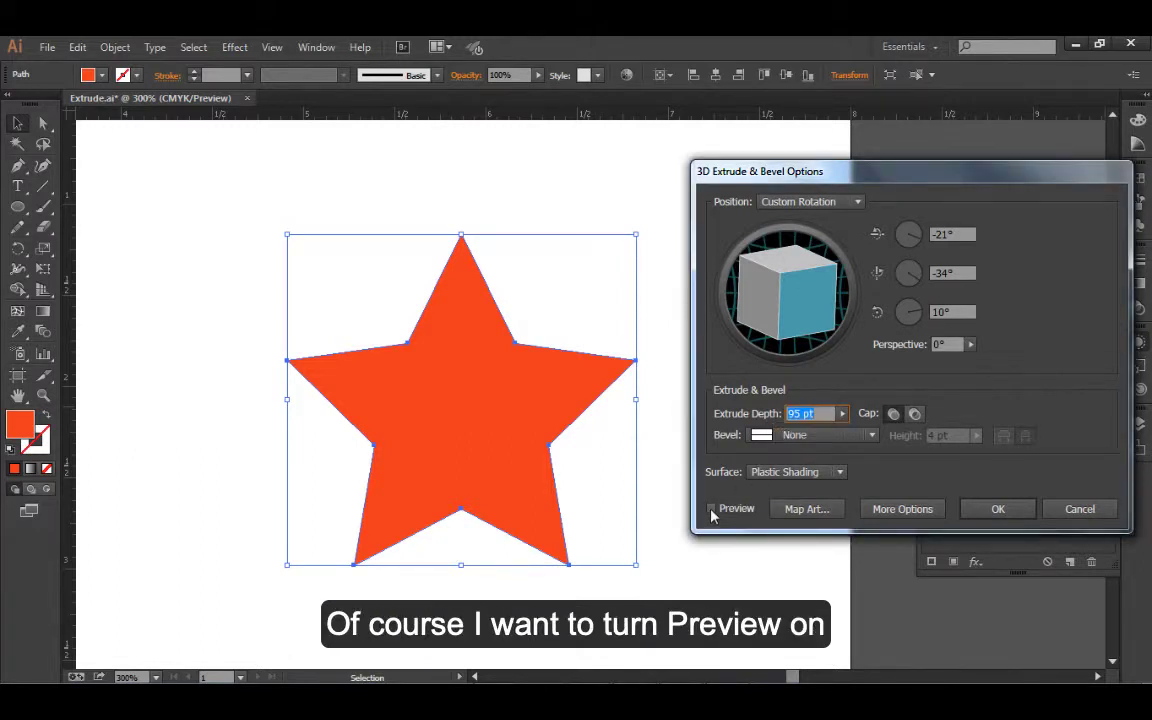
pyautogui.click(711, 509)
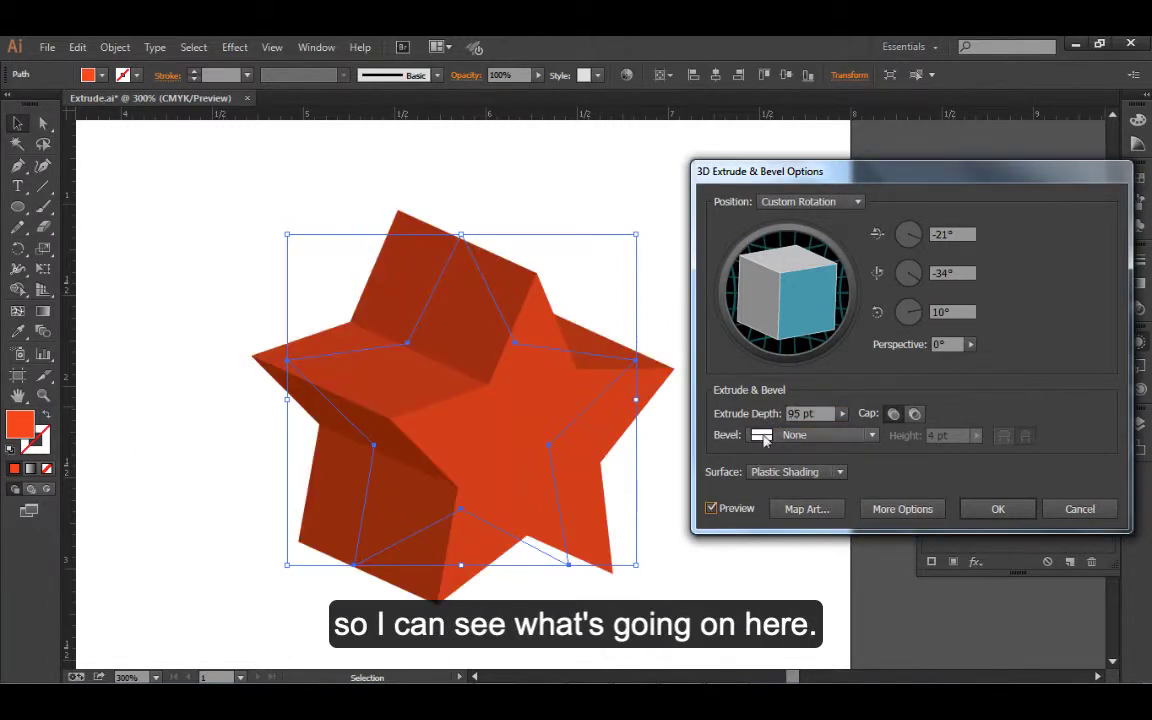
# Step: Reduce the star's extrude depth further to 72 pt, apply the change and deselect the star
pyautogui.click(841, 415)
pyautogui.moveTo(775, 430); pyautogui.dragTo(772, 430)
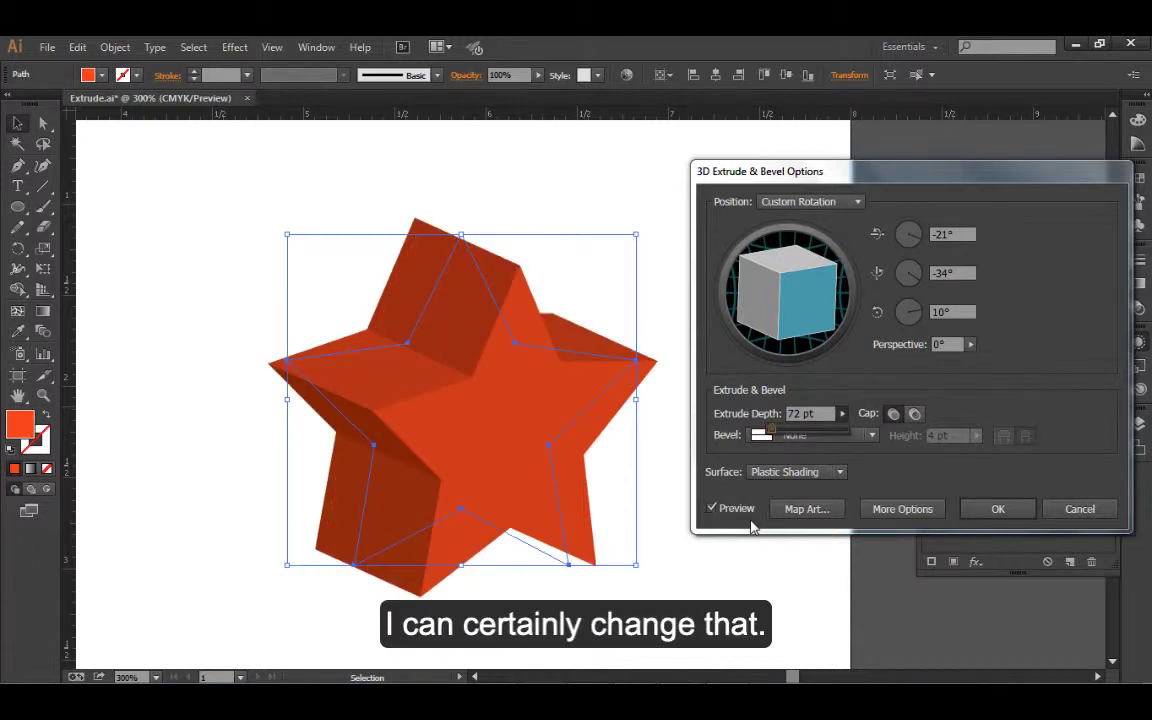
pyautogui.click(972, 510)
pyautogui.click(975, 512)
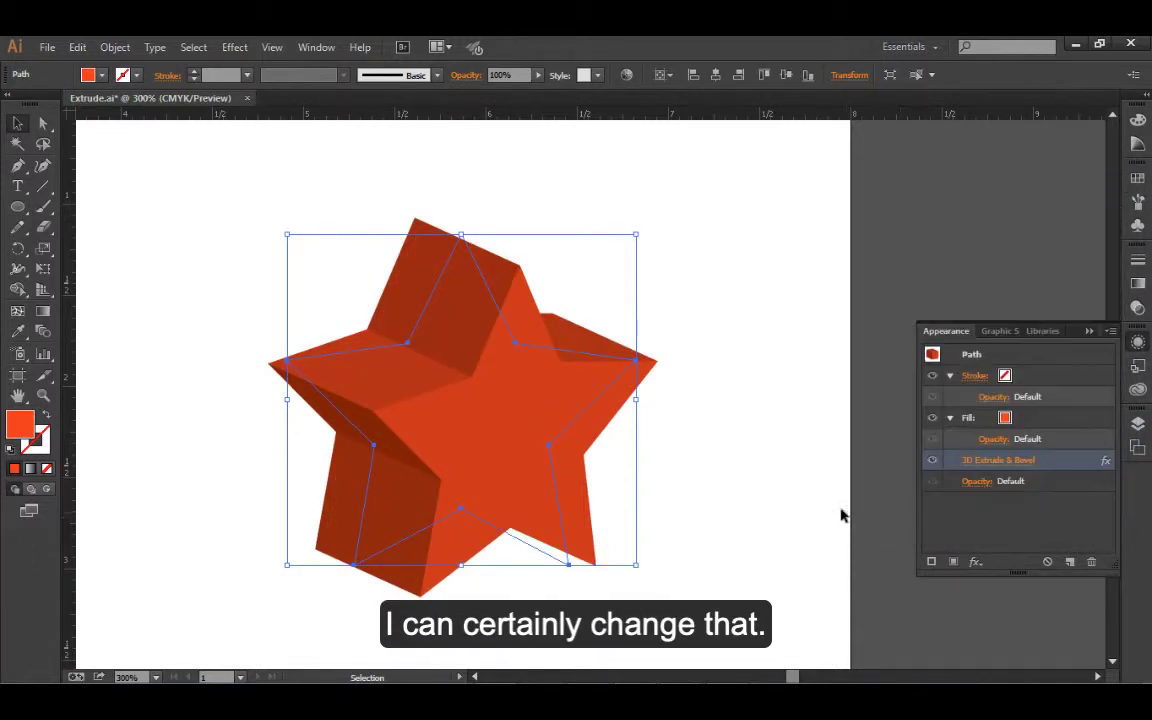
pyautogui.click(749, 500)
# Step: Move the red circle and the yellow circle inside it together, up and clear of the MMDT text
pyautogui.moveTo(335, 660); pyautogui.dragTo(564, 416)
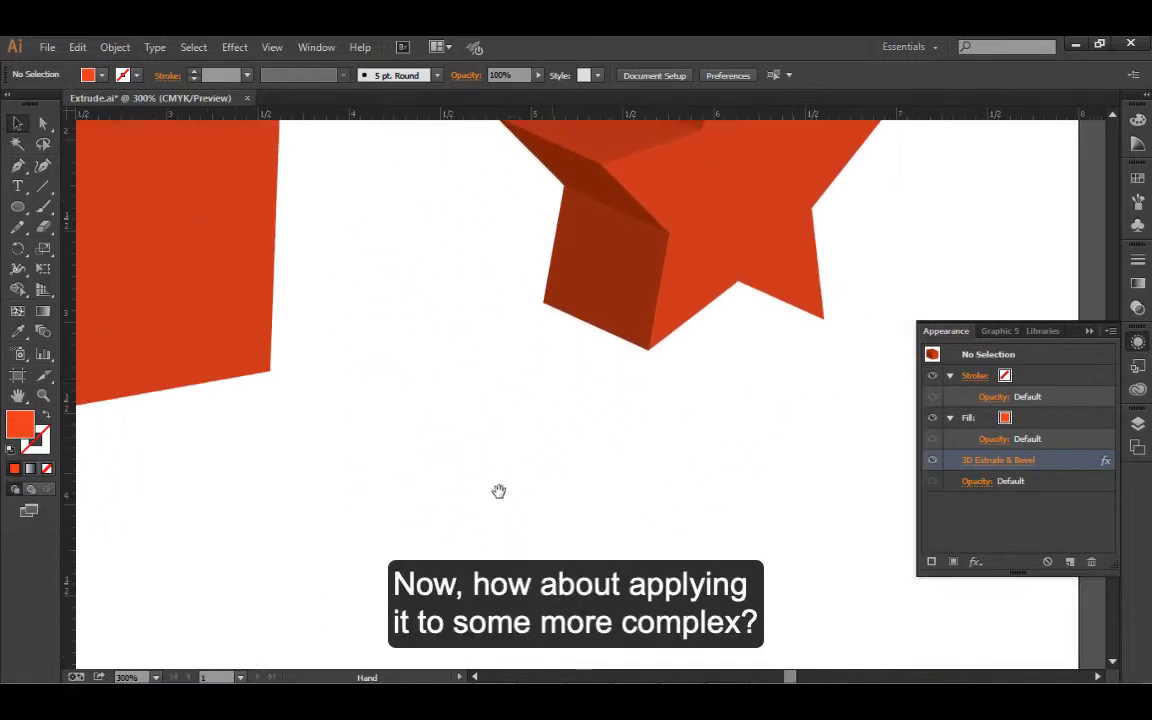
pyautogui.moveTo(249, 540); pyautogui.dragTo(637, 331)
pyautogui.moveTo(547, 455); pyautogui.dragTo(507, 279)
pyautogui.press('space')
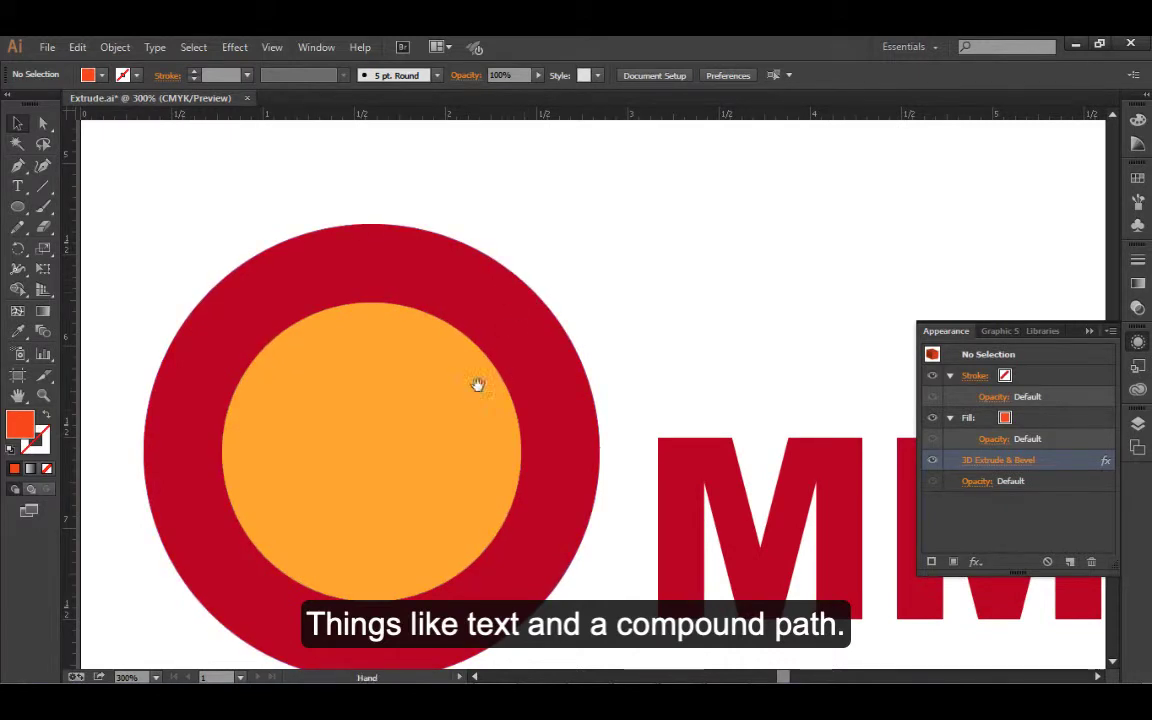
pyautogui.hotkey('ctrl', 'space')
pyautogui.keyDown('alt'); pyautogui.click(433, 415); pyautogui.keyUp('alt')
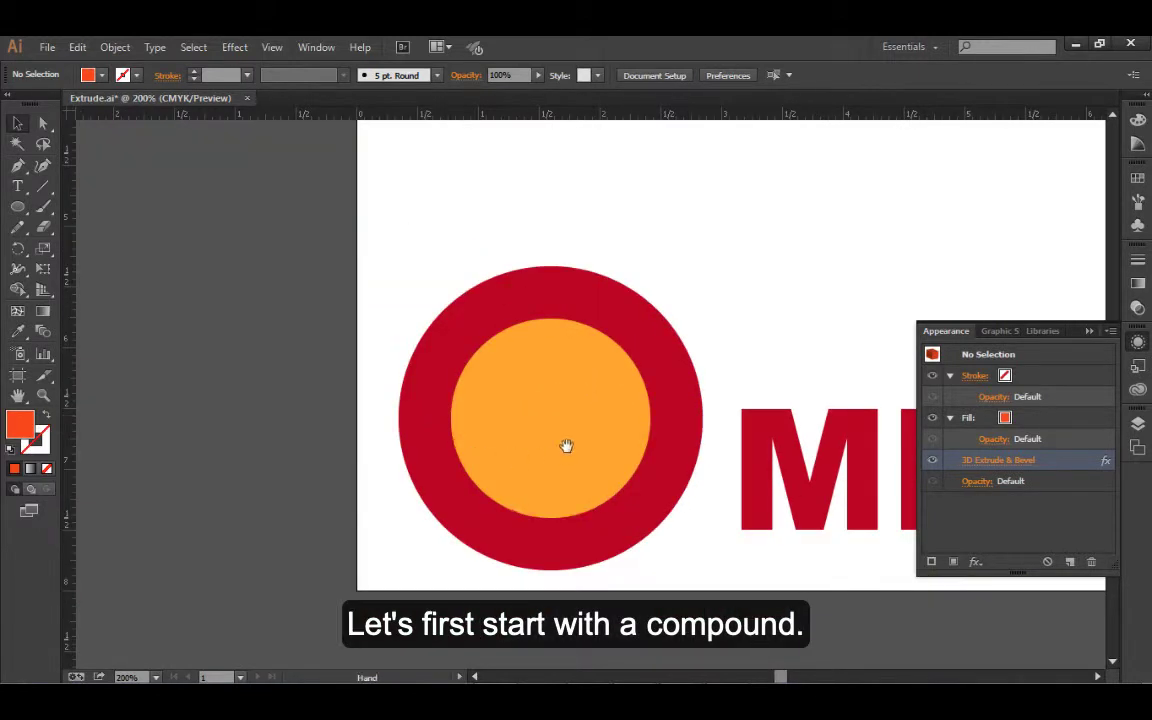
pyautogui.moveTo(566, 447); pyautogui.dragTo(419, 512)
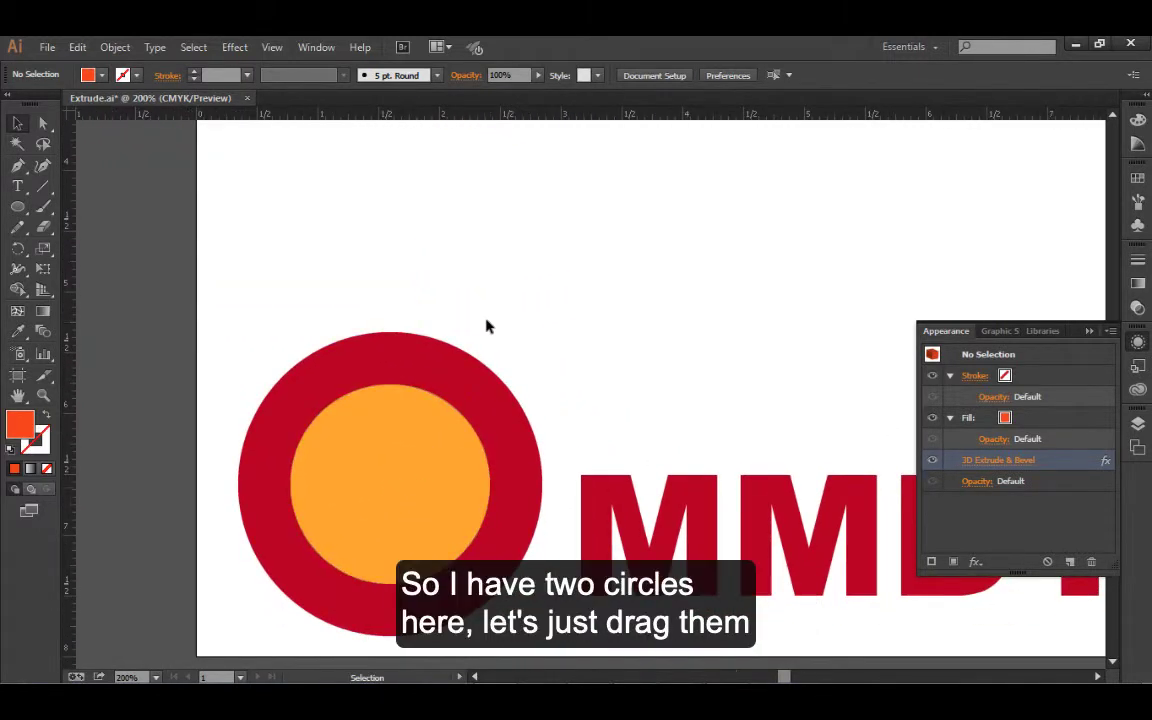
pyautogui.moveTo(487, 322); pyautogui.dragTo(387, 437)
pyautogui.moveTo(459, 382); pyautogui.dragTo(502, 212)
# Step: Select the red circle and the yellow circle one after the other to check that they are separate objects, then deselect
pyautogui.click(685, 273)
pyautogui.click(568, 306)
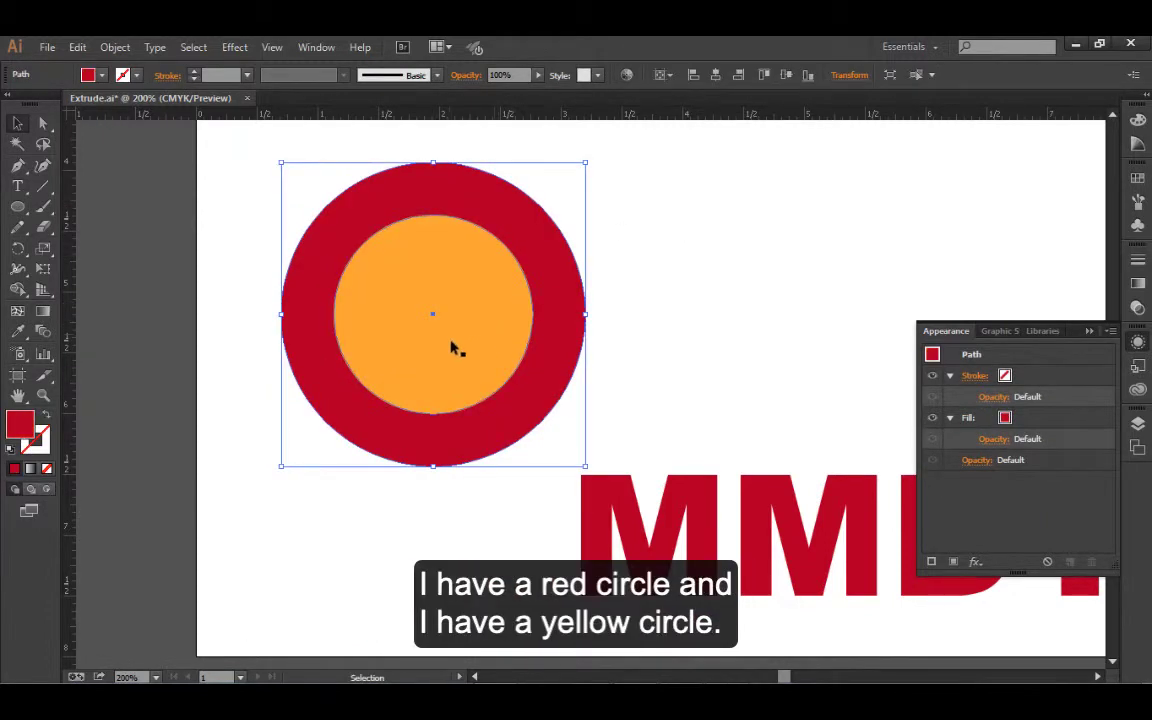
pyautogui.click(485, 352)
pyautogui.click(706, 337)
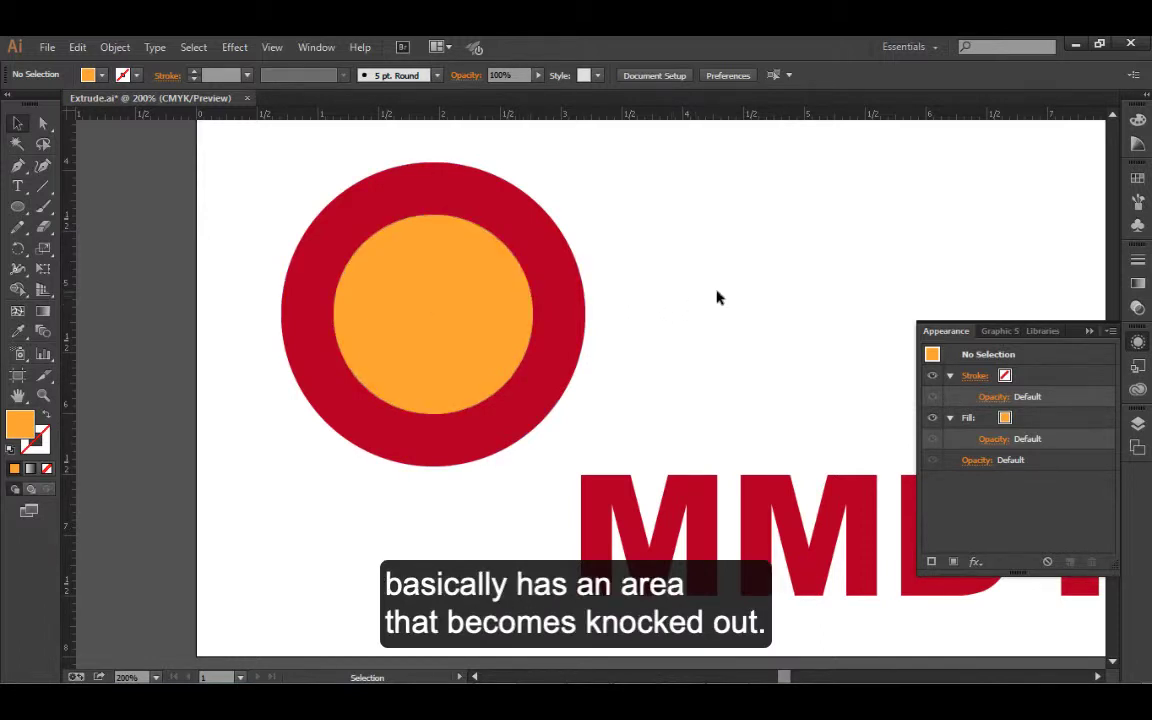
# Step: Combine both circles into a compound path so the yellow circle knocks a hole in the red one
pyautogui.moveTo(714, 290); pyautogui.dragTo(350, 345)
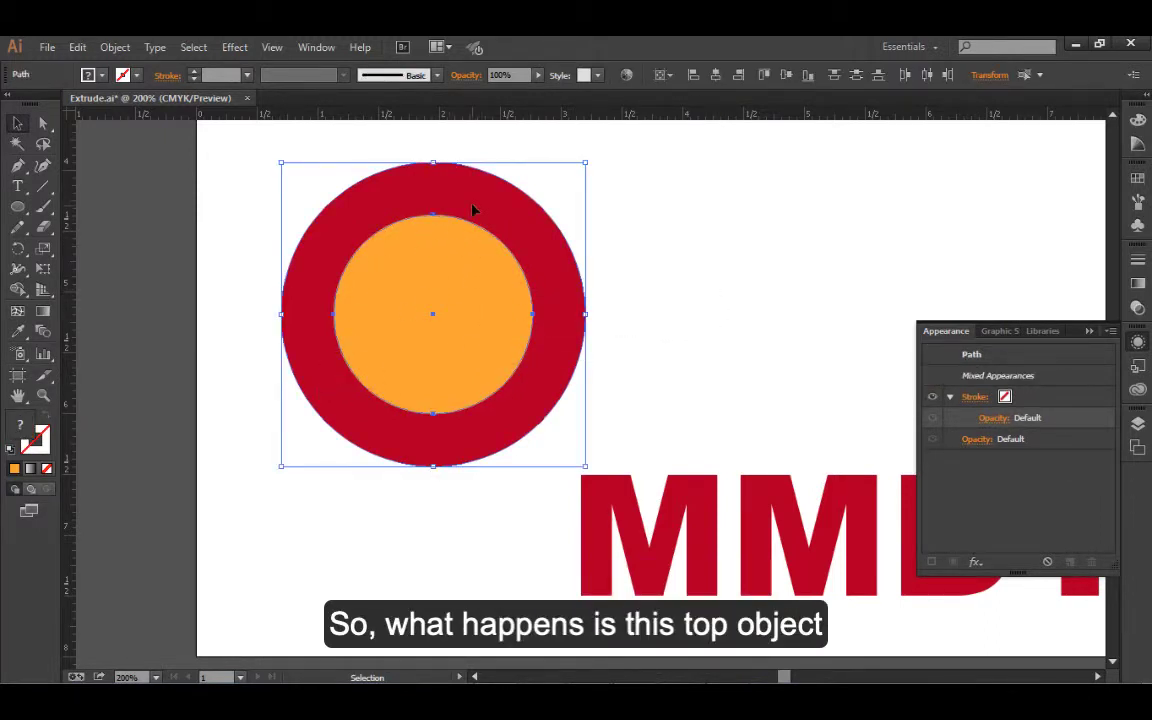
pyautogui.click(110, 48)
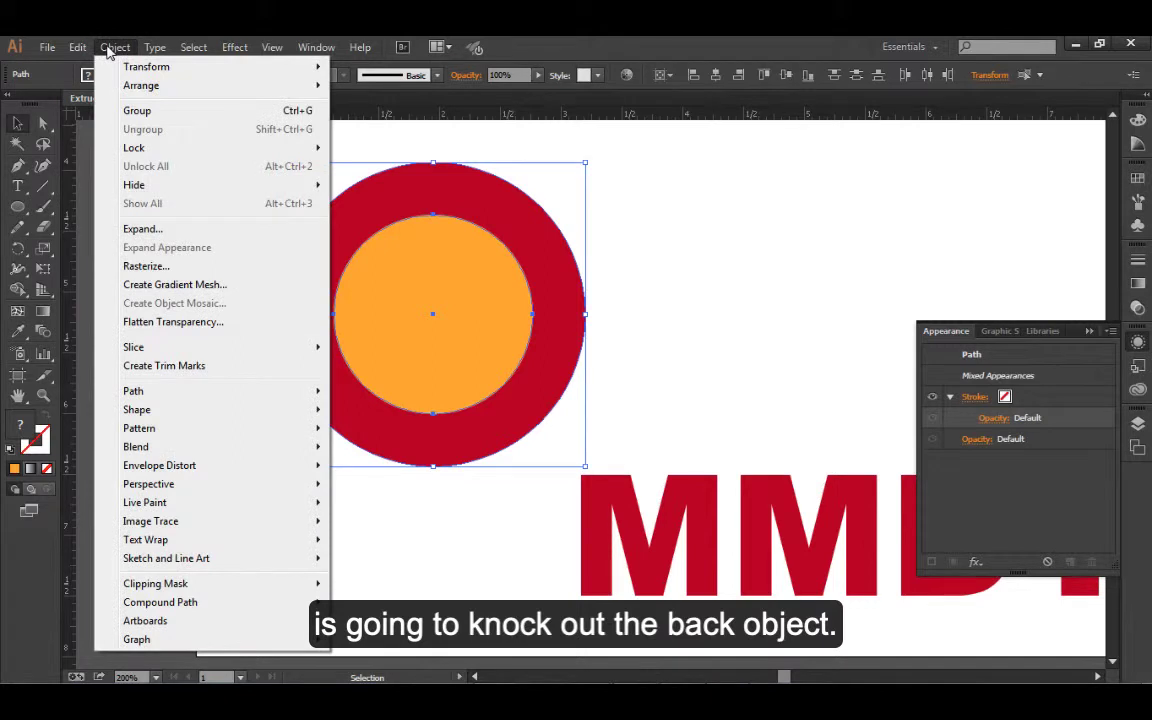
pyautogui.moveTo(230, 609)
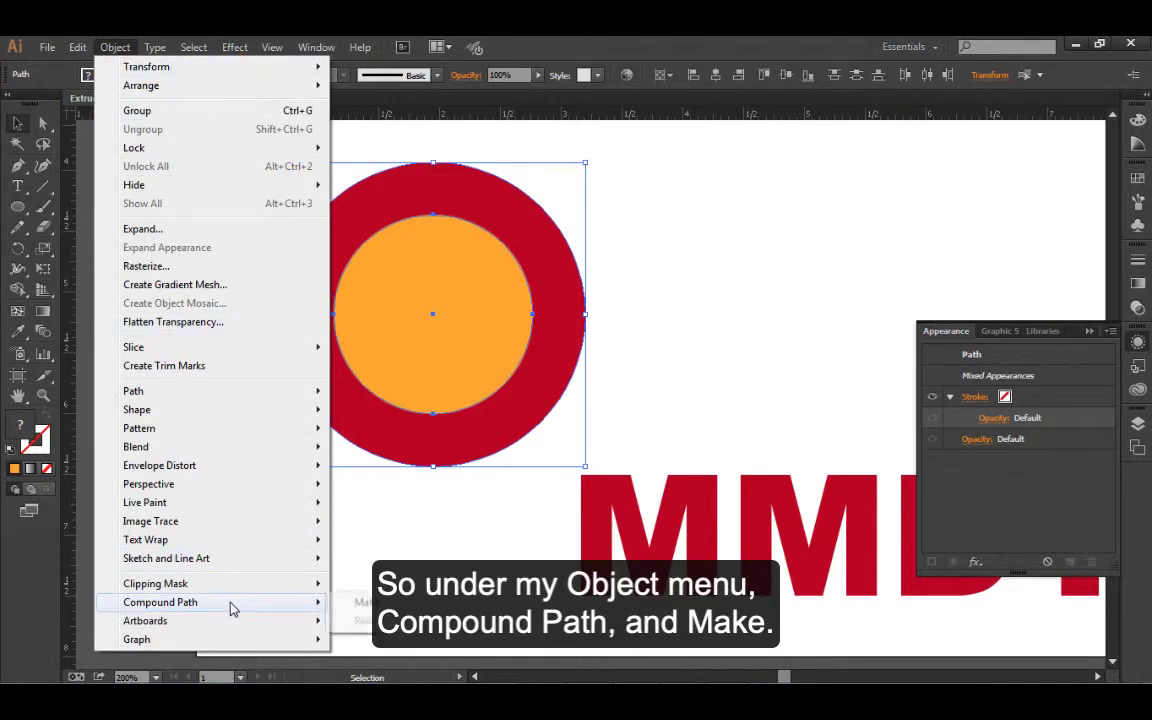
pyautogui.click(360, 604)
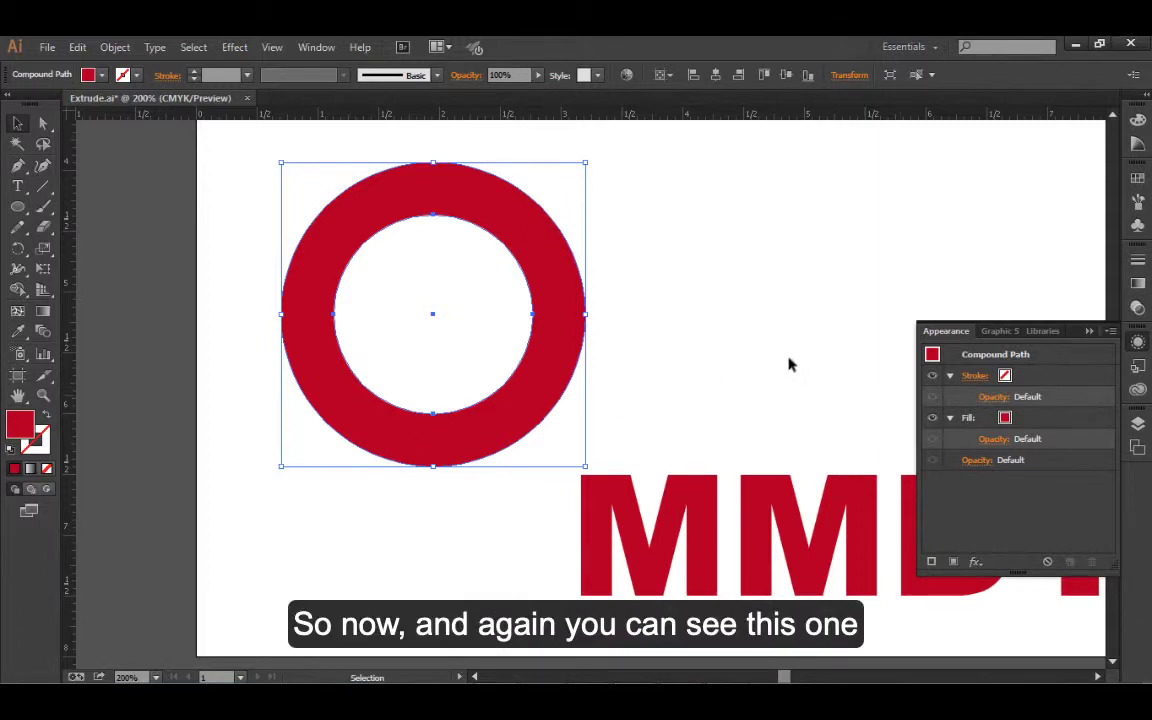
# Step: Examine how the ring is listed among the sublayers of Layer 1, widening the layer list to read the full names
pyautogui.click(1140, 426)
pyautogui.click(968, 435)
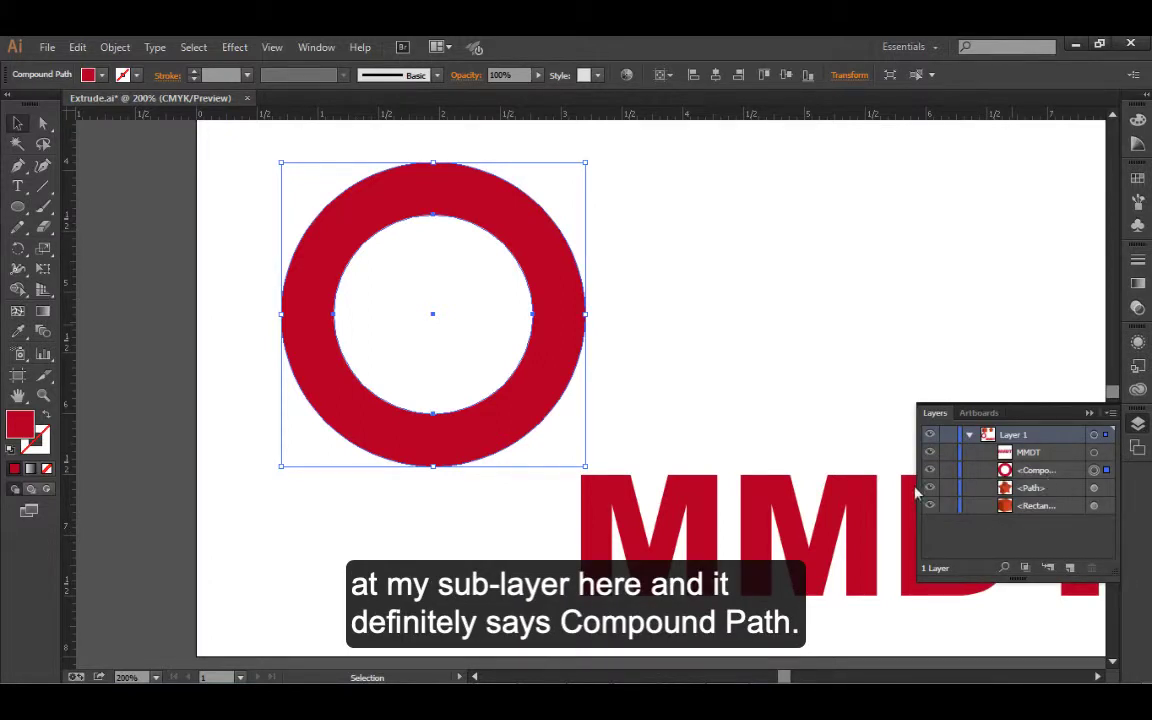
pyautogui.moveTo(917, 490); pyautogui.dragTo(760, 492)
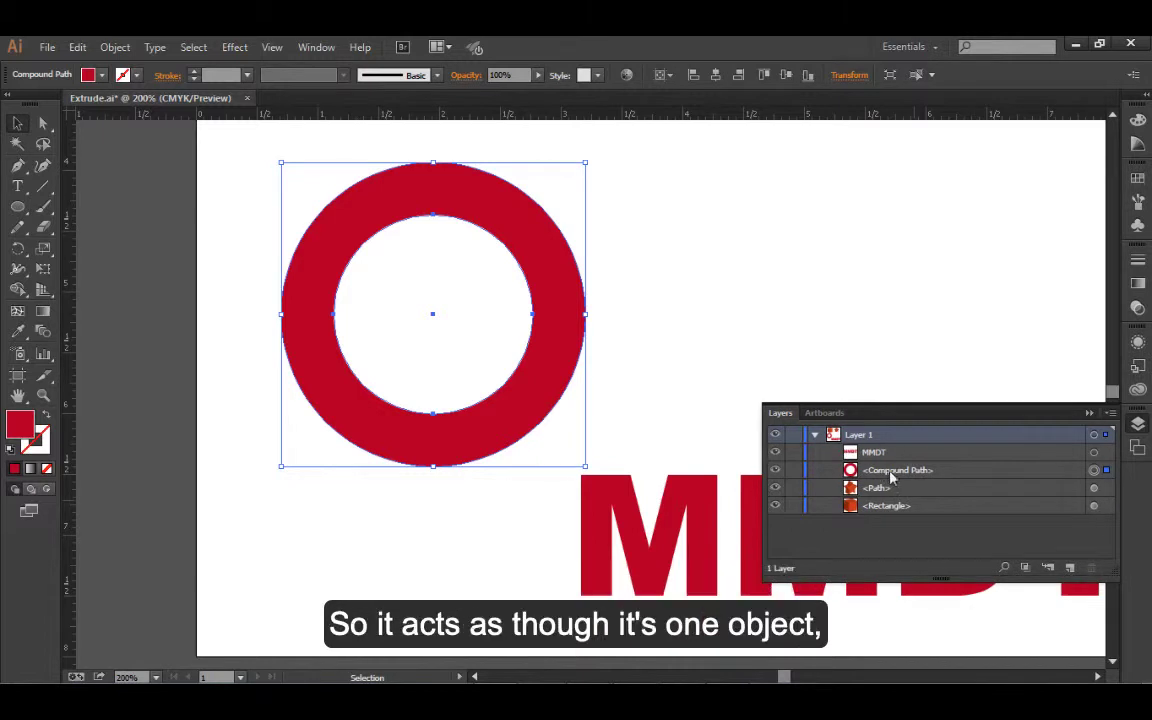
pyautogui.click(1090, 414)
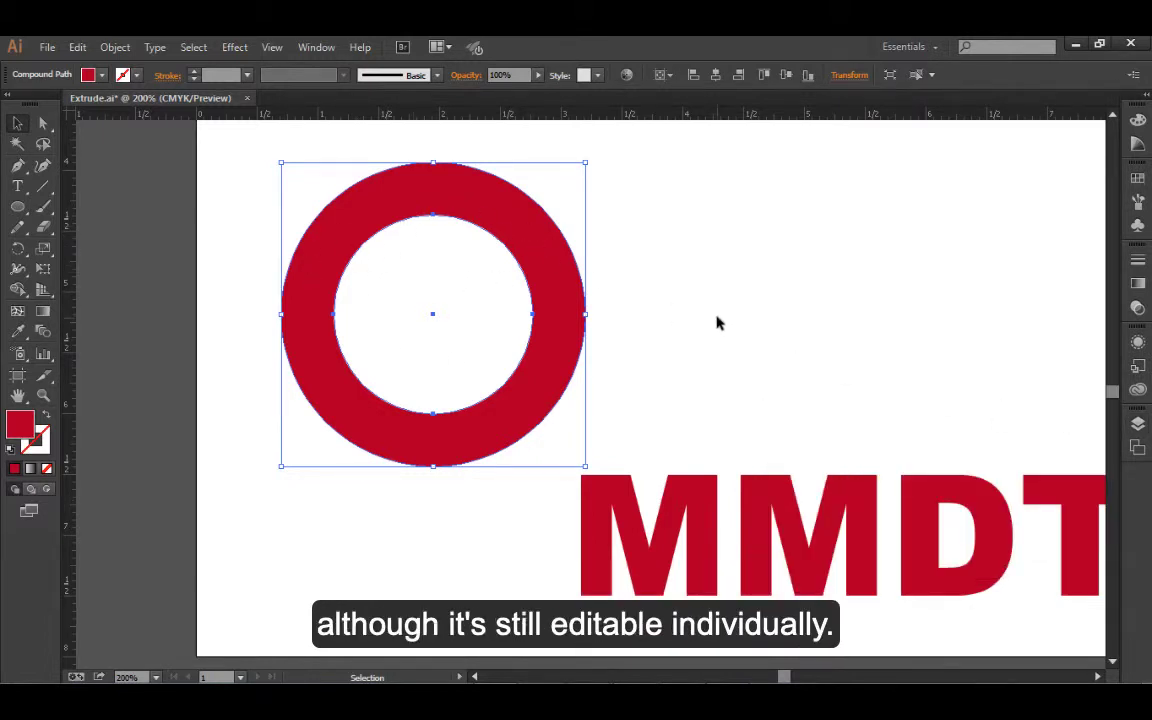
# Step: Start a 3D Extrude & Bevel effect on the ring with preview on, and rotate it to about -1°, -23° and -6°
pyautogui.click(669, 265)
pyautogui.click(540, 329)
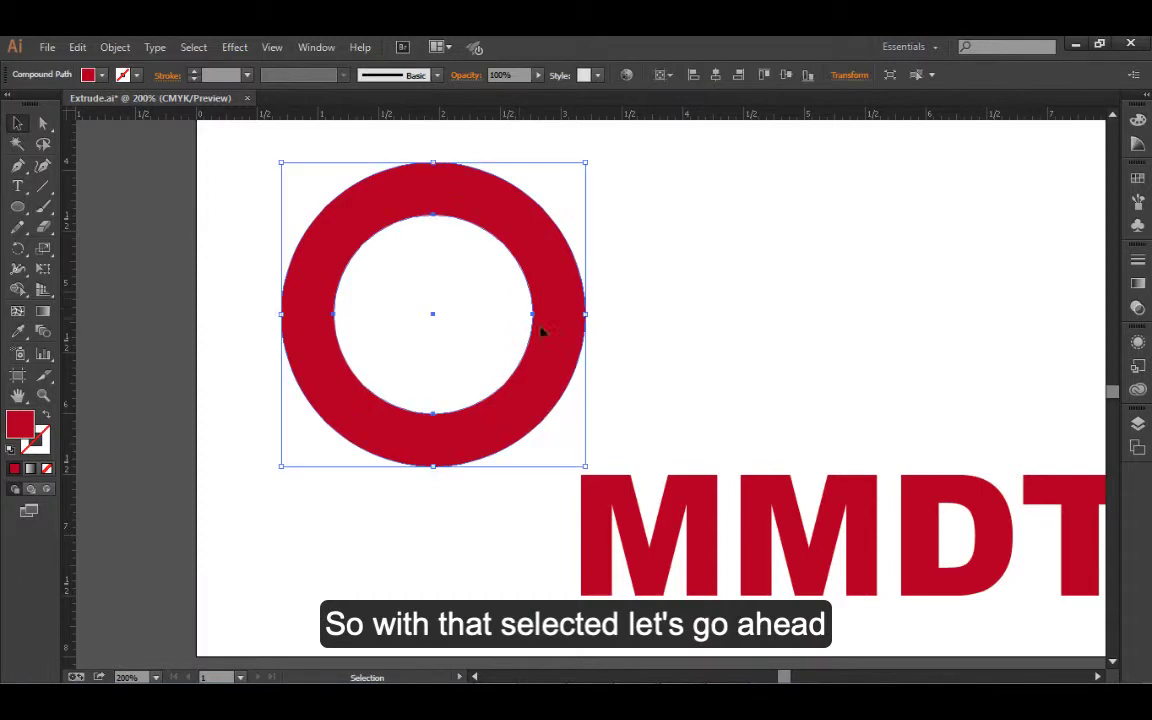
pyautogui.click(236, 47)
pyautogui.moveTo(248, 150)
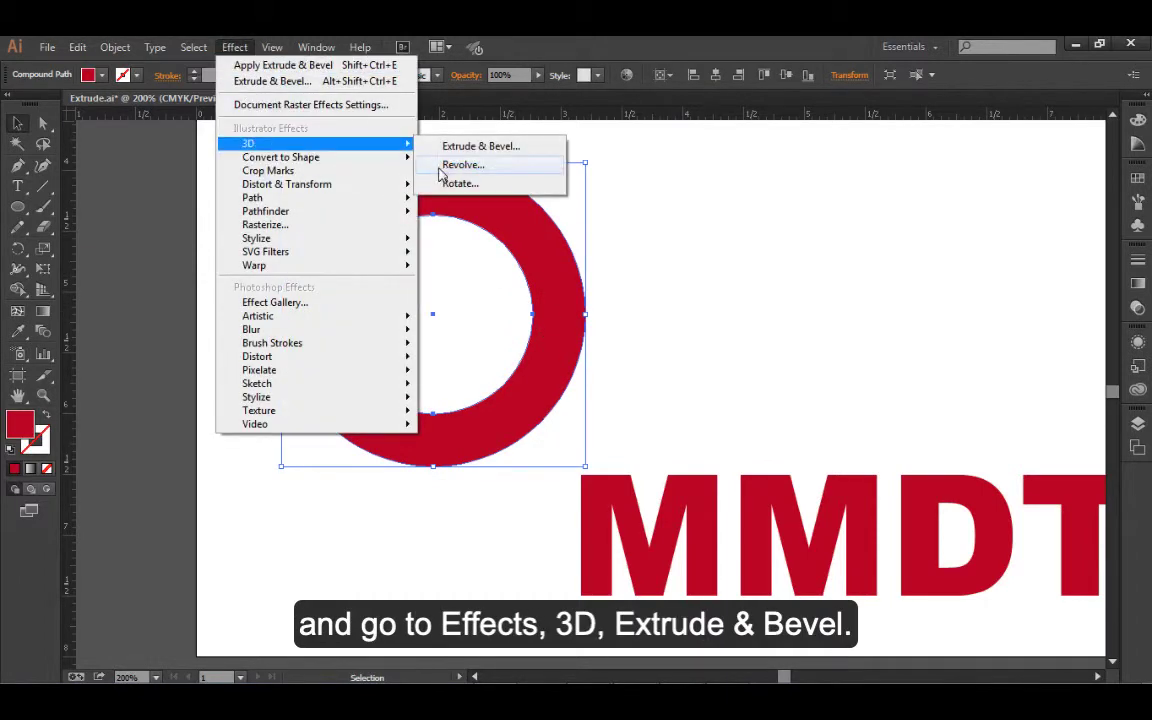
pyautogui.click(468, 147)
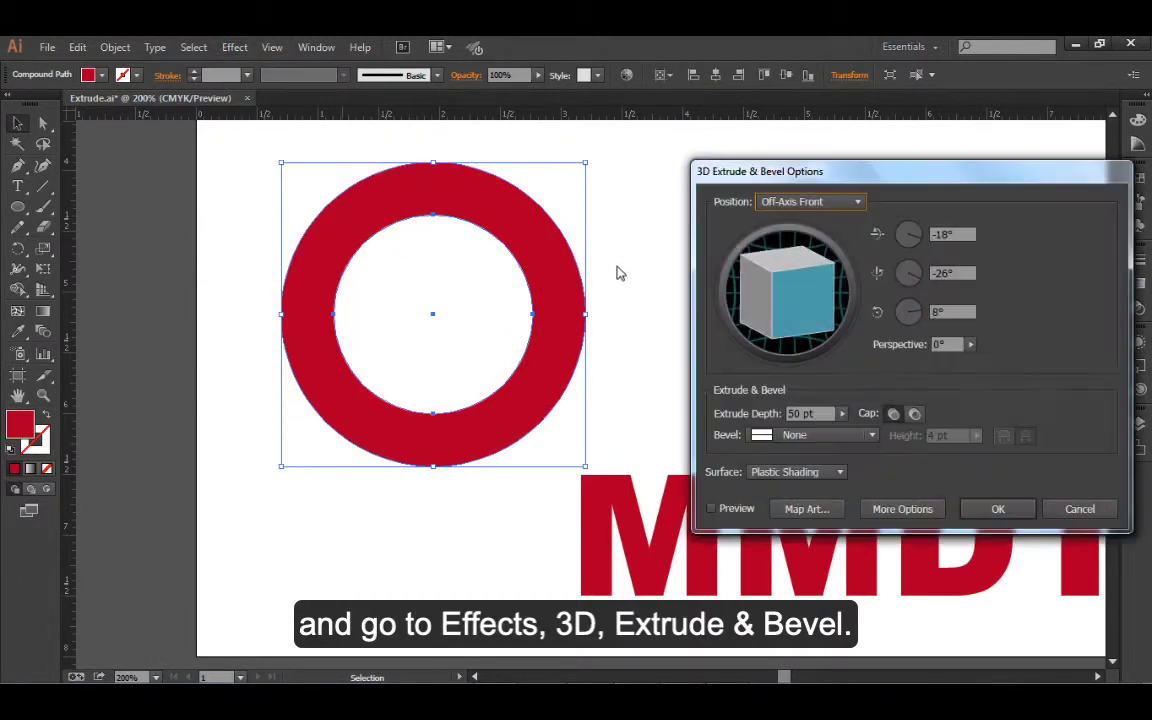
pyautogui.moveTo(716, 161); pyautogui.dragTo(646, 145)
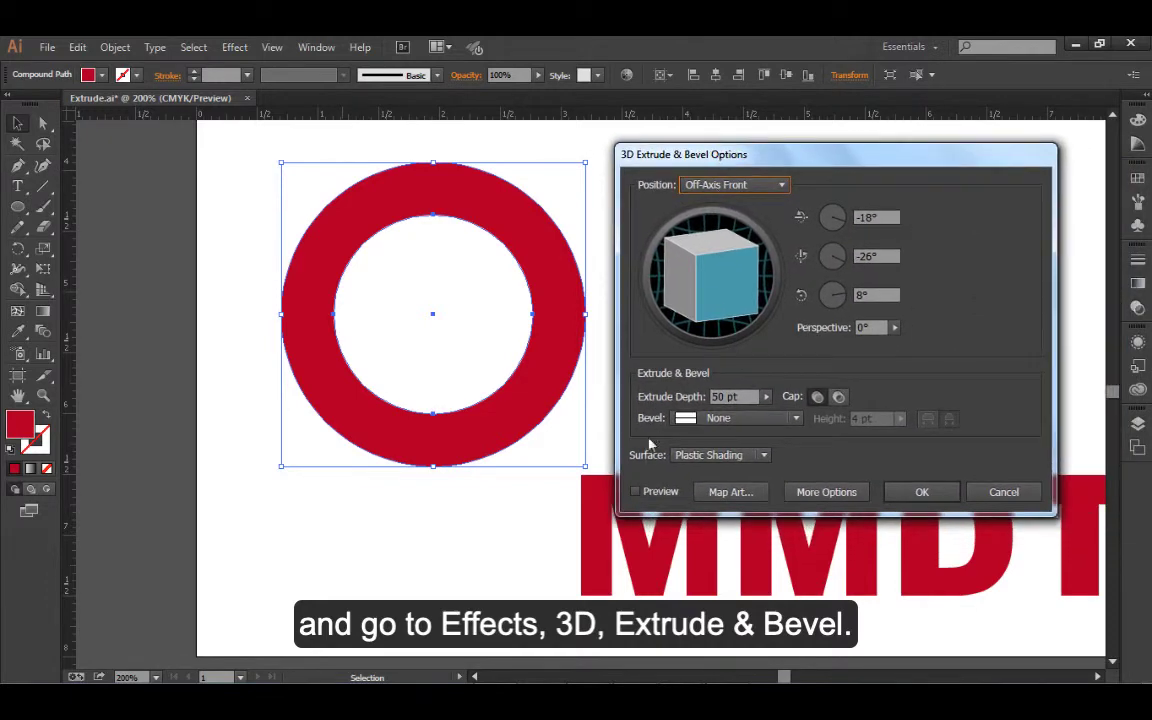
pyautogui.click(635, 491)
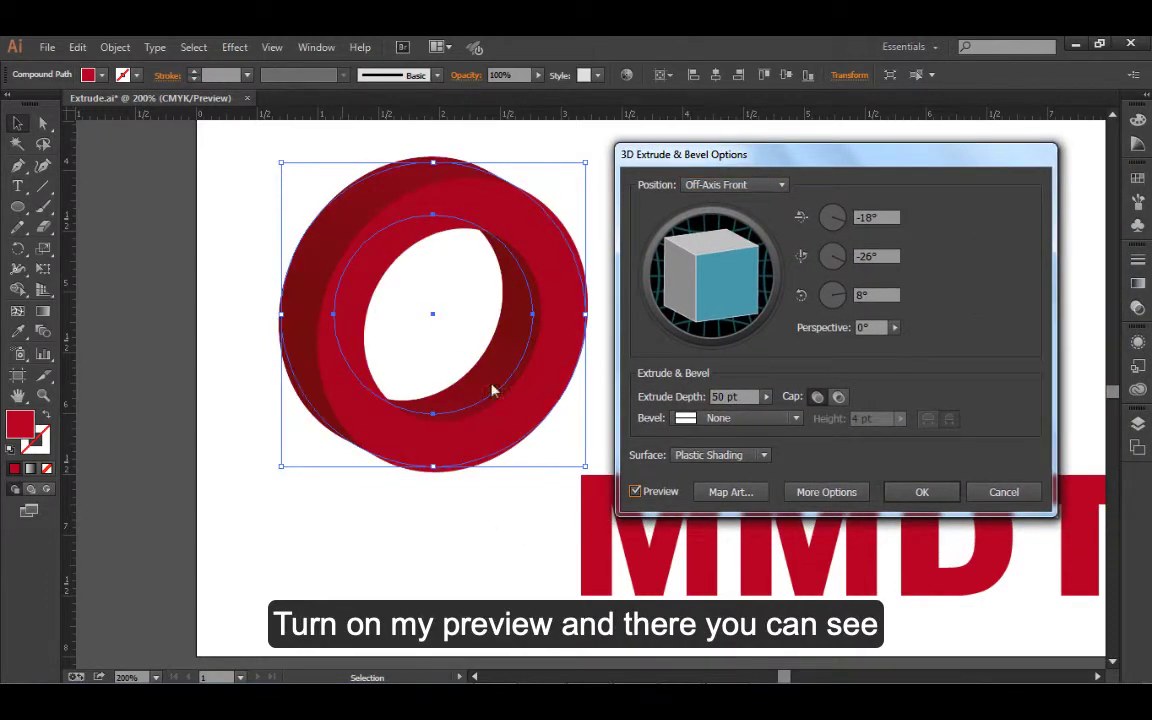
pyautogui.moveTo(660, 282); pyautogui.dragTo(693, 305)
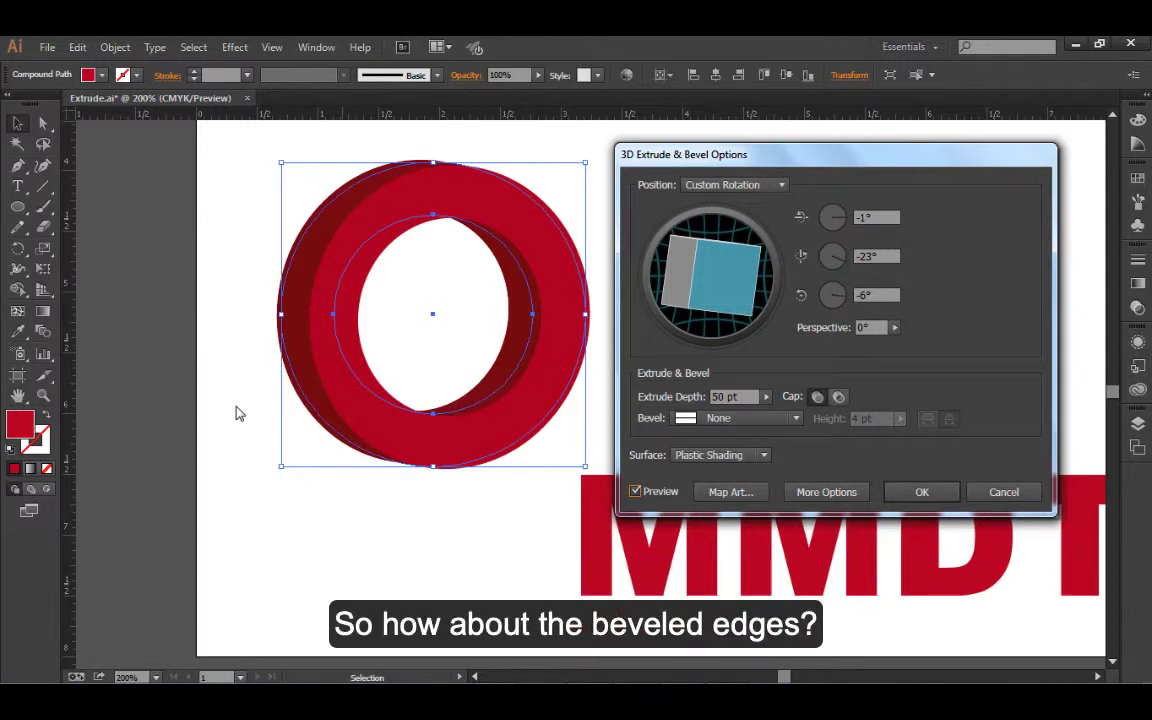
# Step: Show the additional surface options of the ring's extrusion and move the light source to the upper left of the shading sphere
pyautogui.click(852, 492)
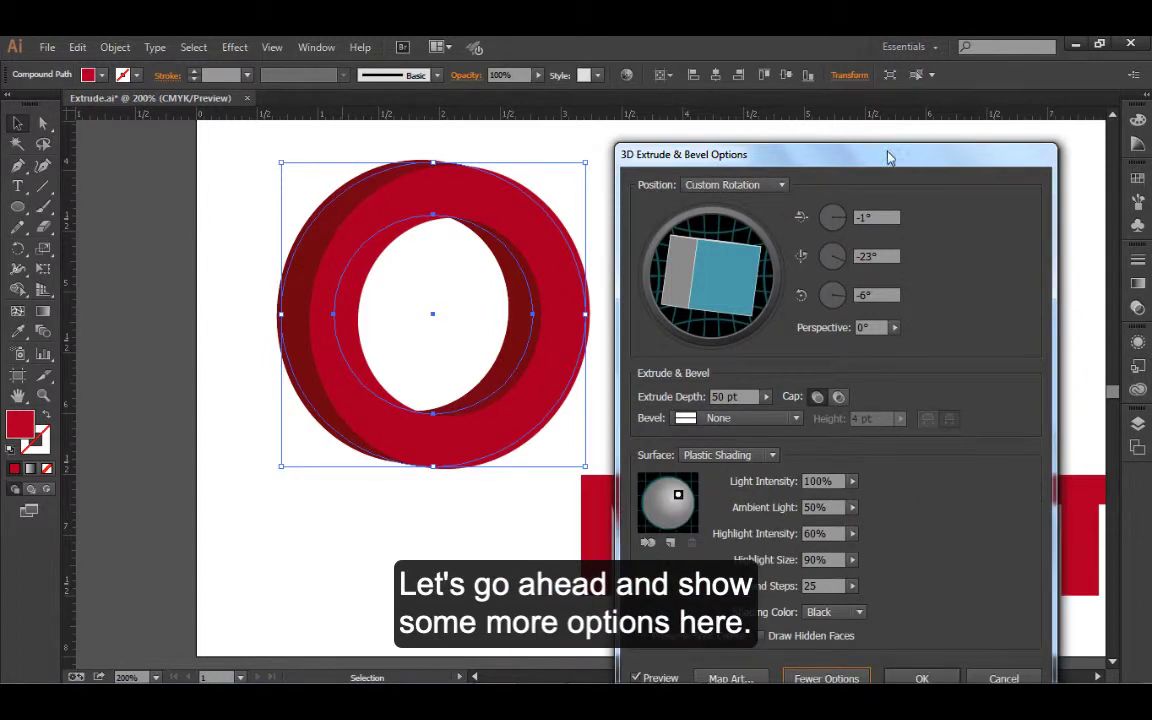
pyautogui.moveTo(890, 157); pyautogui.dragTo(884, 68)
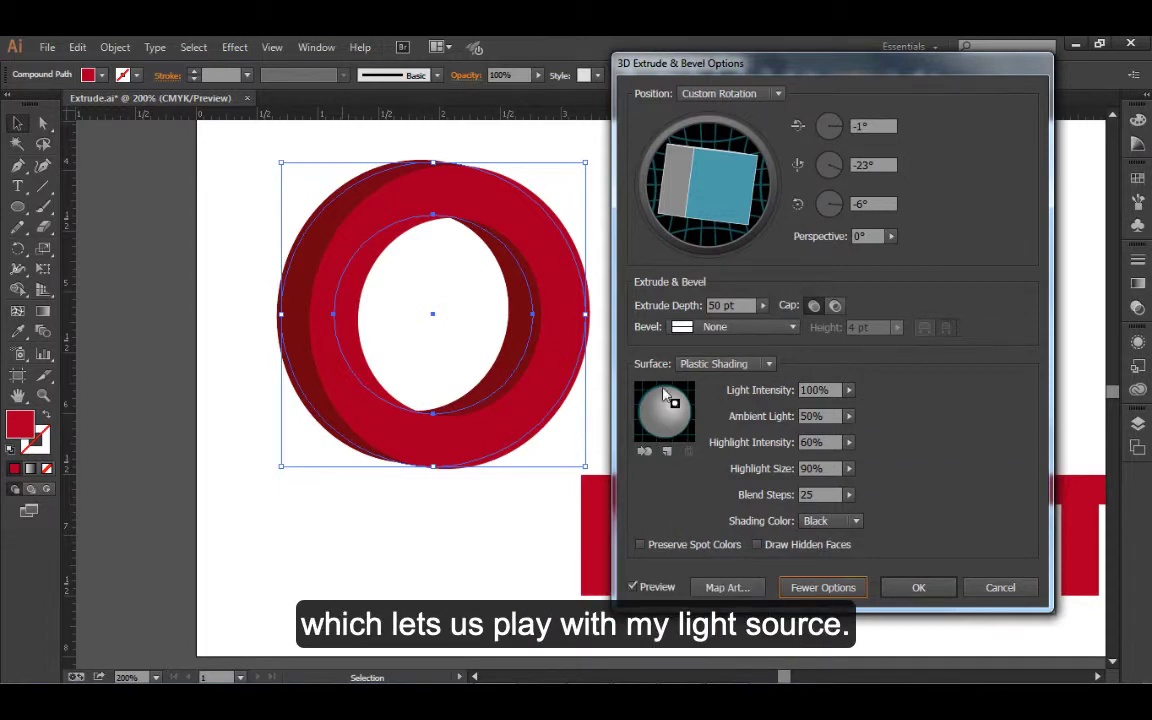
pyautogui.moveTo(671, 403); pyautogui.dragTo(650, 400)
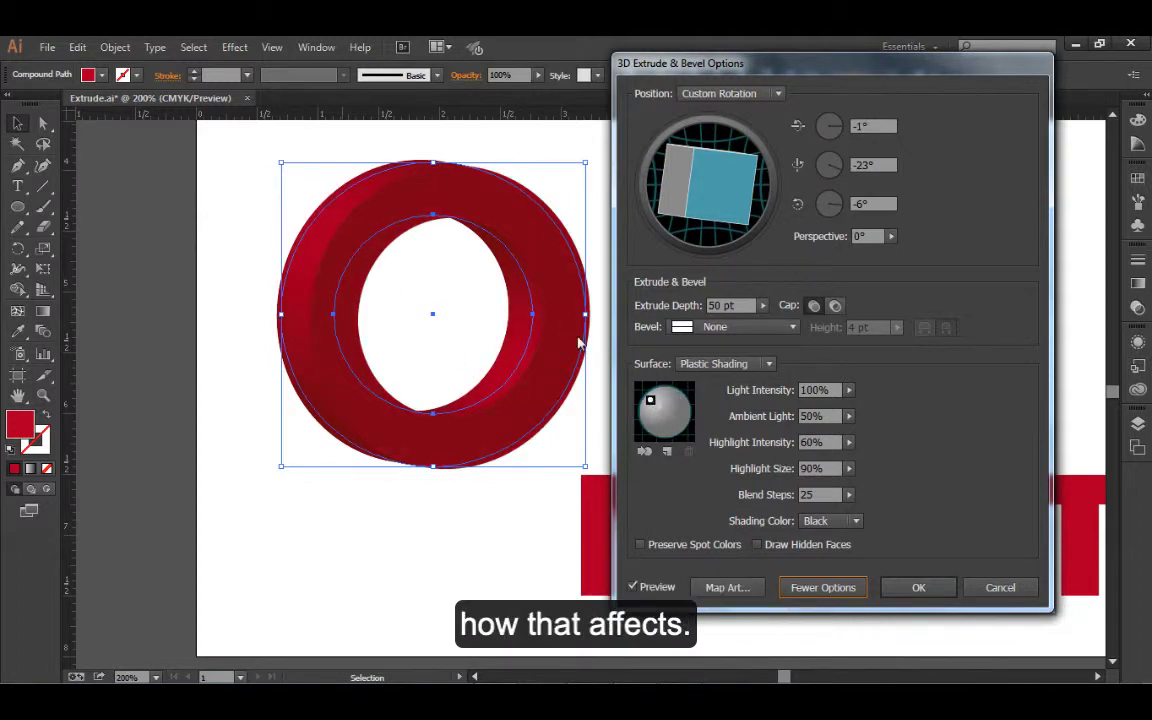
# Step: Move the light source to the upper right of the shading sphere and give the ring a Classic bevel
pyautogui.moveTo(650, 400); pyautogui.dragTo(680, 405)
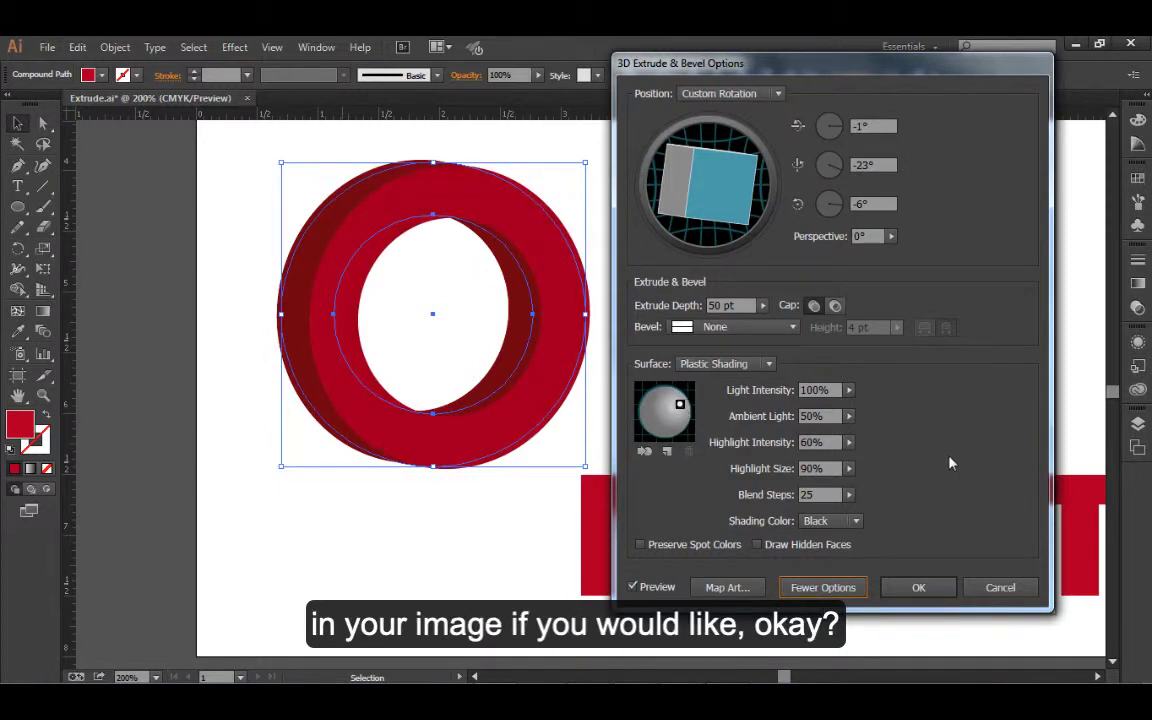
pyautogui.click(792, 328)
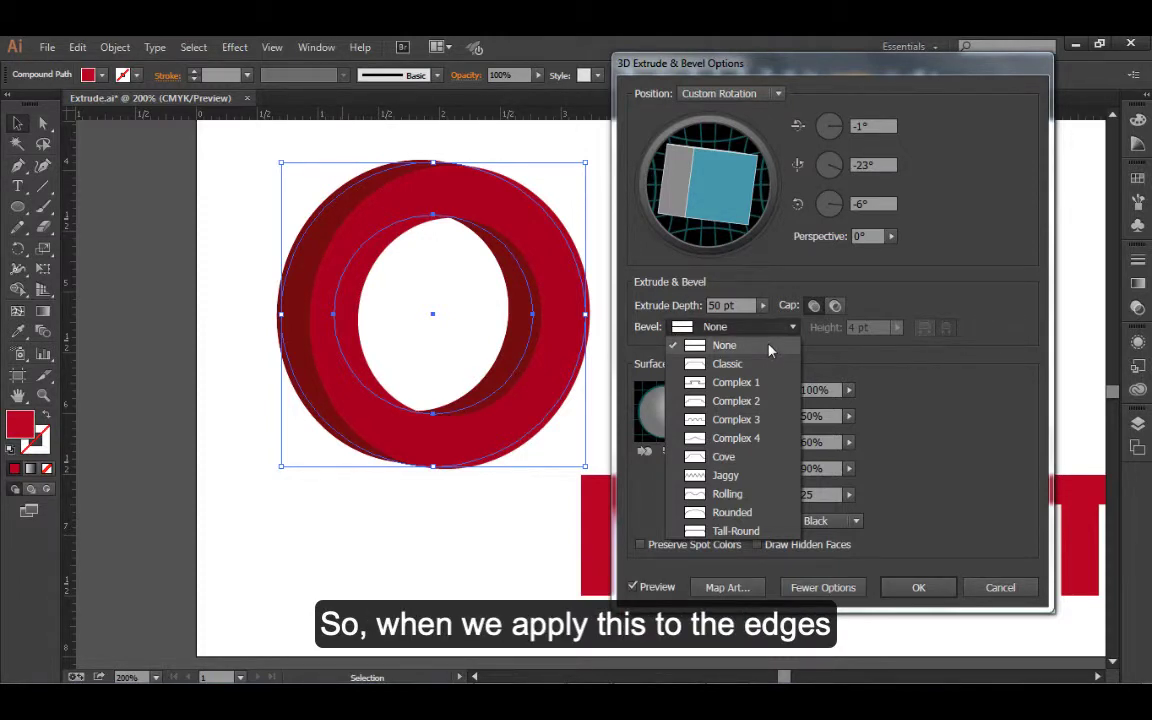
pyautogui.click(718, 364)
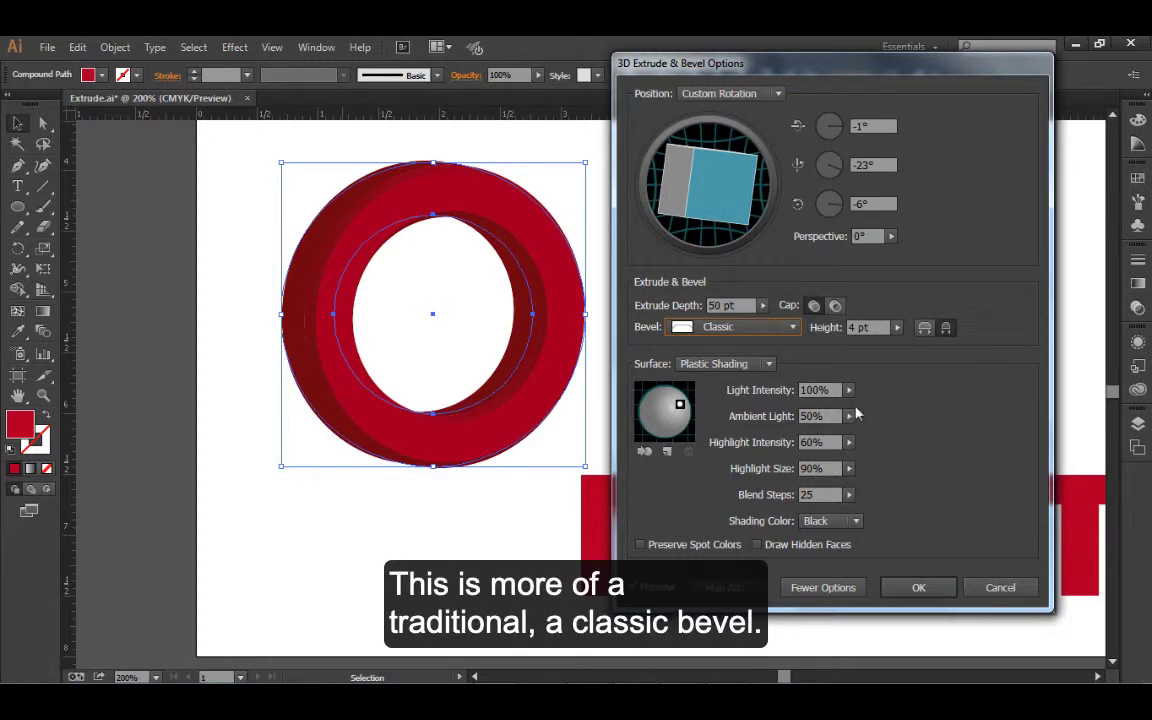
# Step: Try the Complex 3, Rolling and Complex 2 bevel shapes on the ring, and return to Classic
pyautogui.click(791, 328)
pyautogui.click(754, 419)
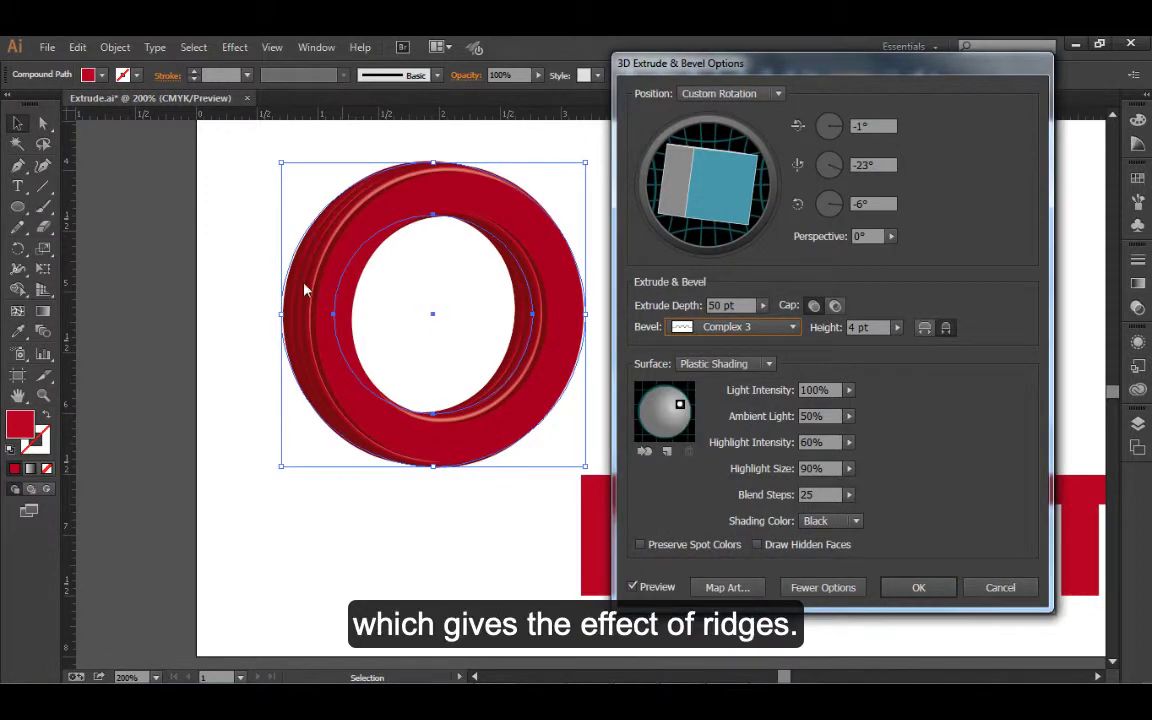
pyautogui.click(790, 328)
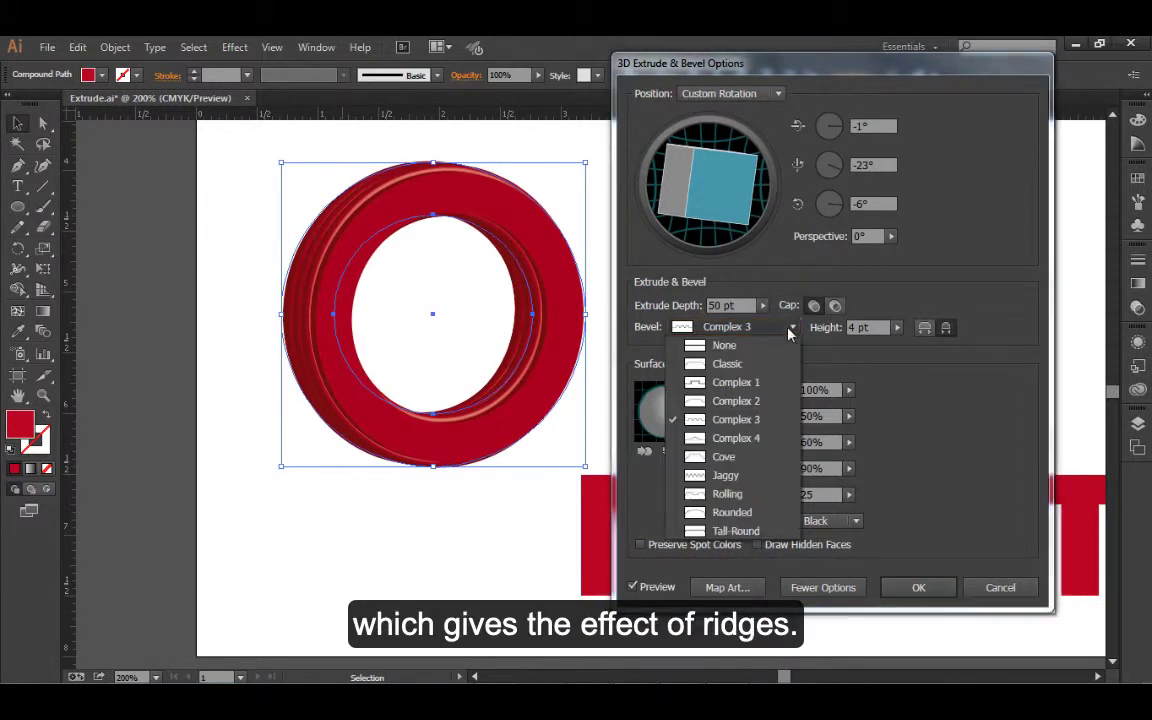
pyautogui.click(753, 496)
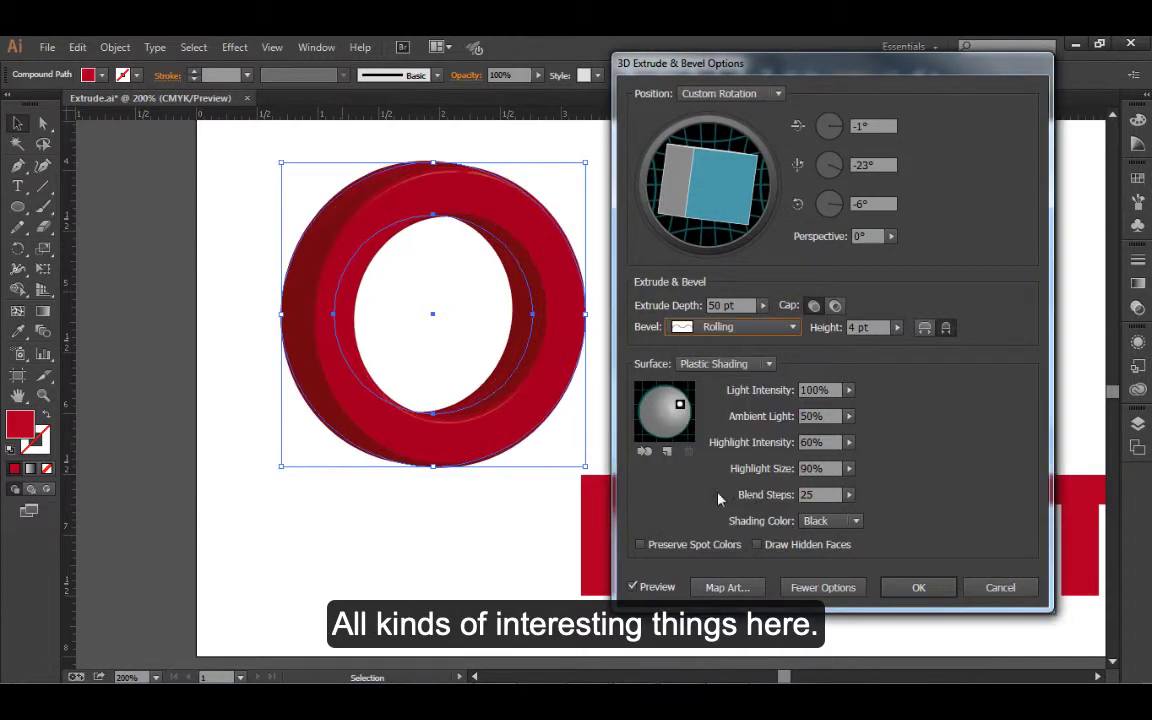
pyautogui.click(793, 329)
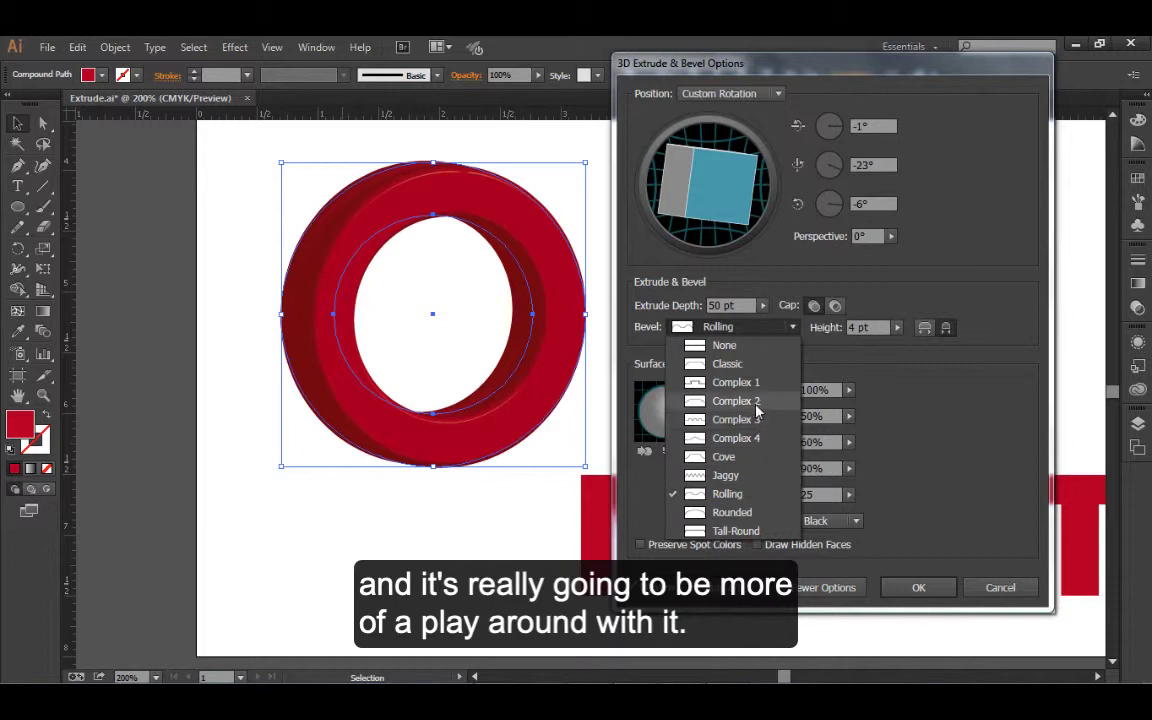
pyautogui.click(737, 401)
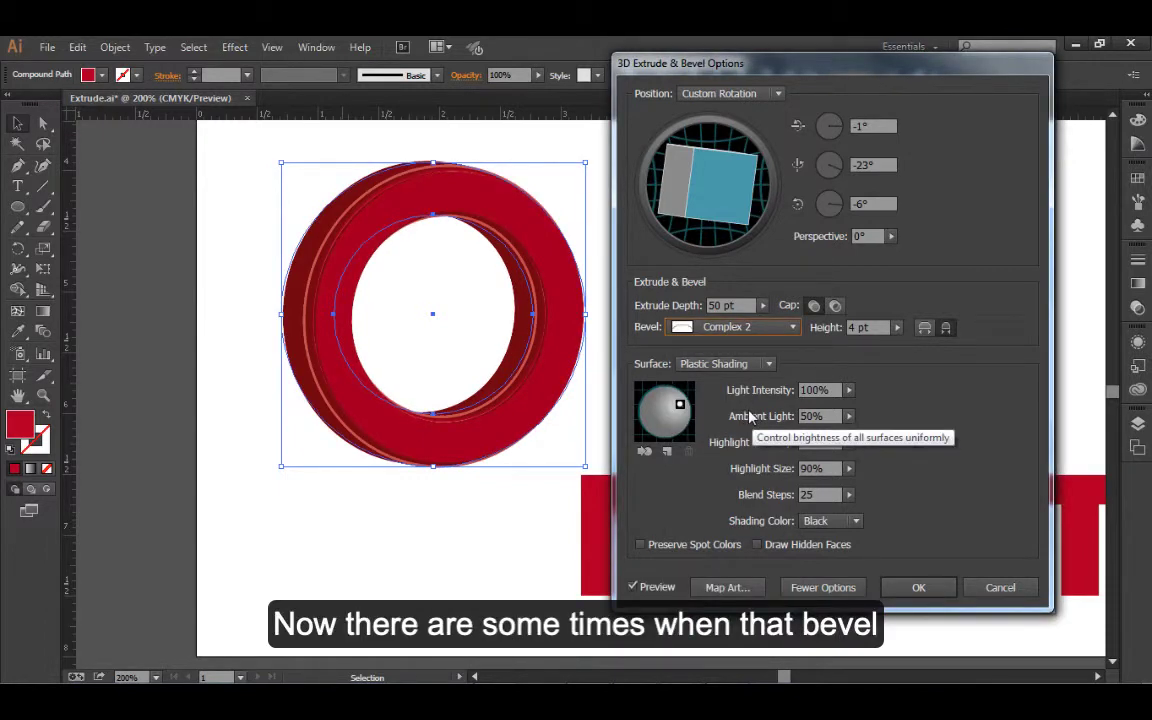
pyautogui.click(791, 327)
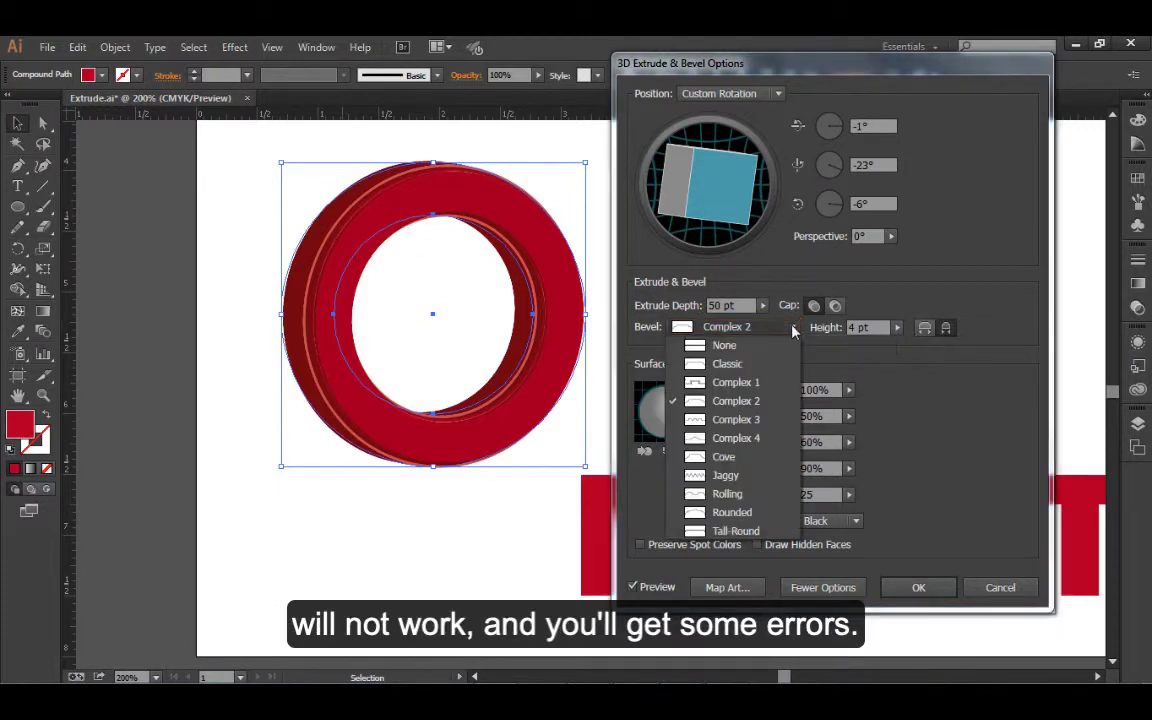
pyautogui.click(757, 366)
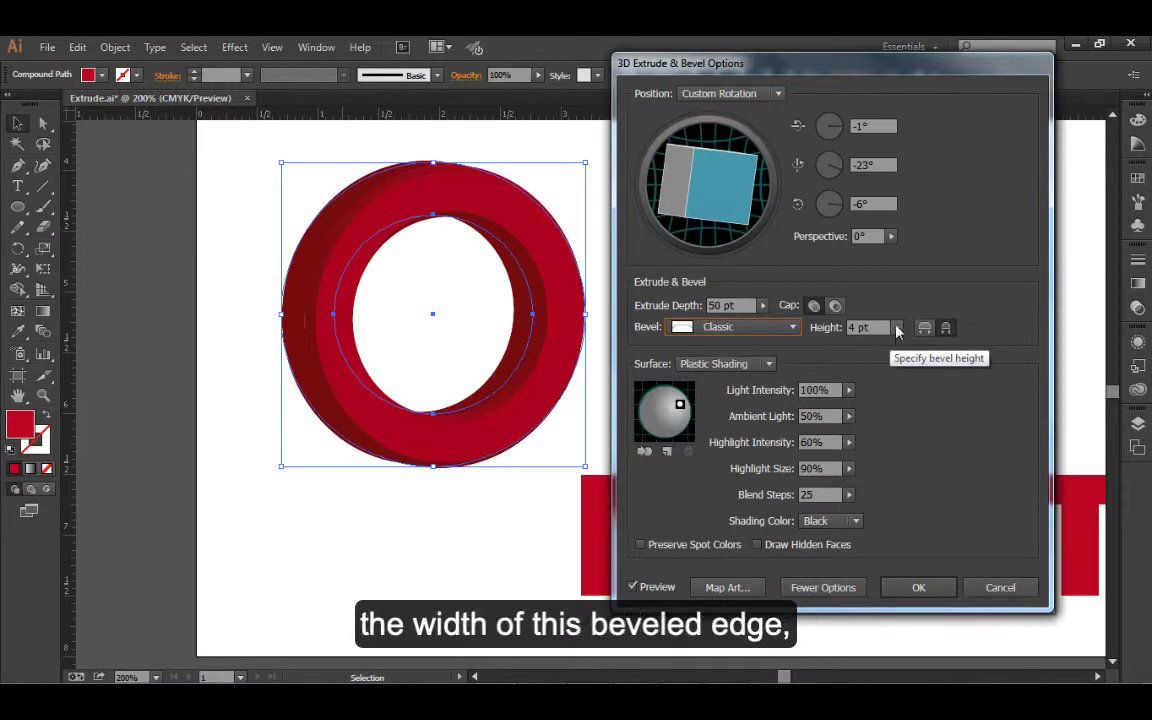
# Step: Try a bevel height of 10 pt on the ring and return it to 4 pt
pyautogui.click(897, 330)
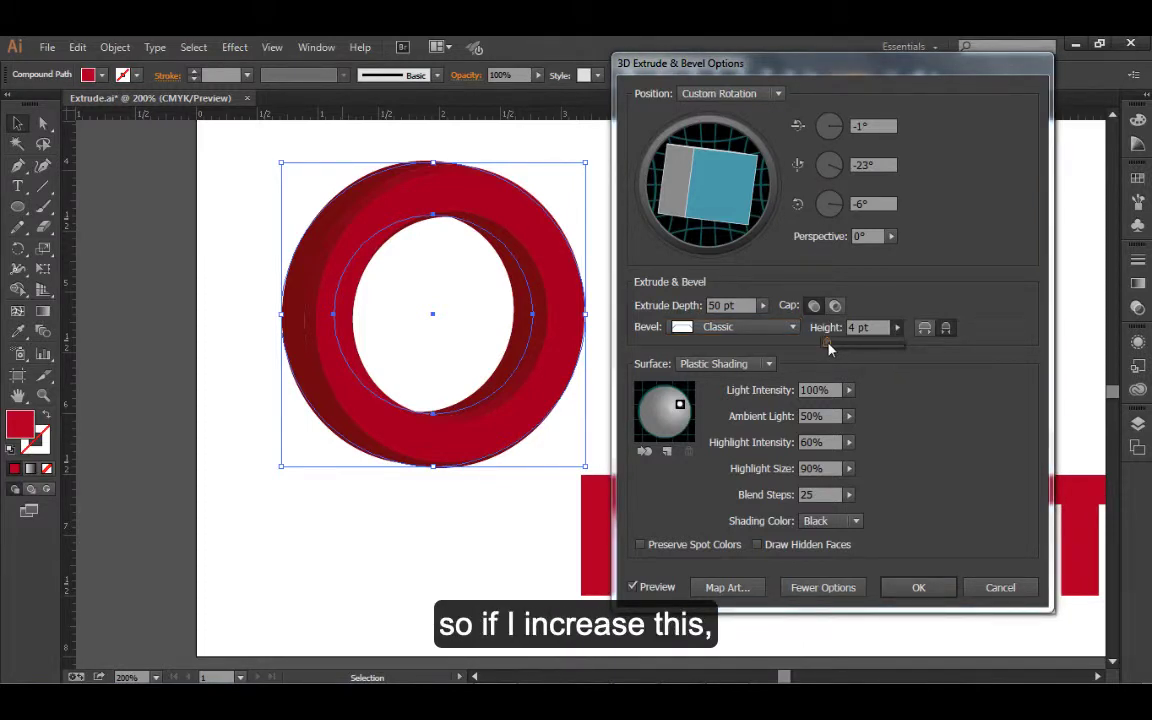
pyautogui.moveTo(826, 343); pyautogui.dragTo(830, 343)
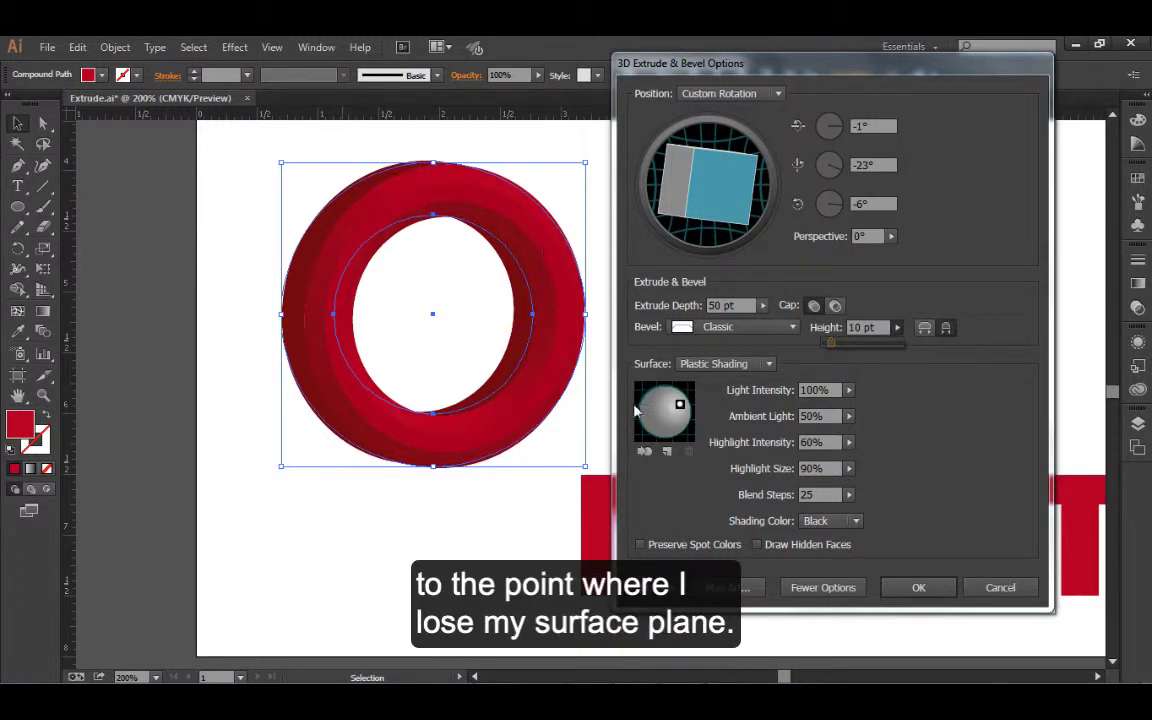
pyautogui.moveTo(831, 345); pyautogui.dragTo(828, 345)
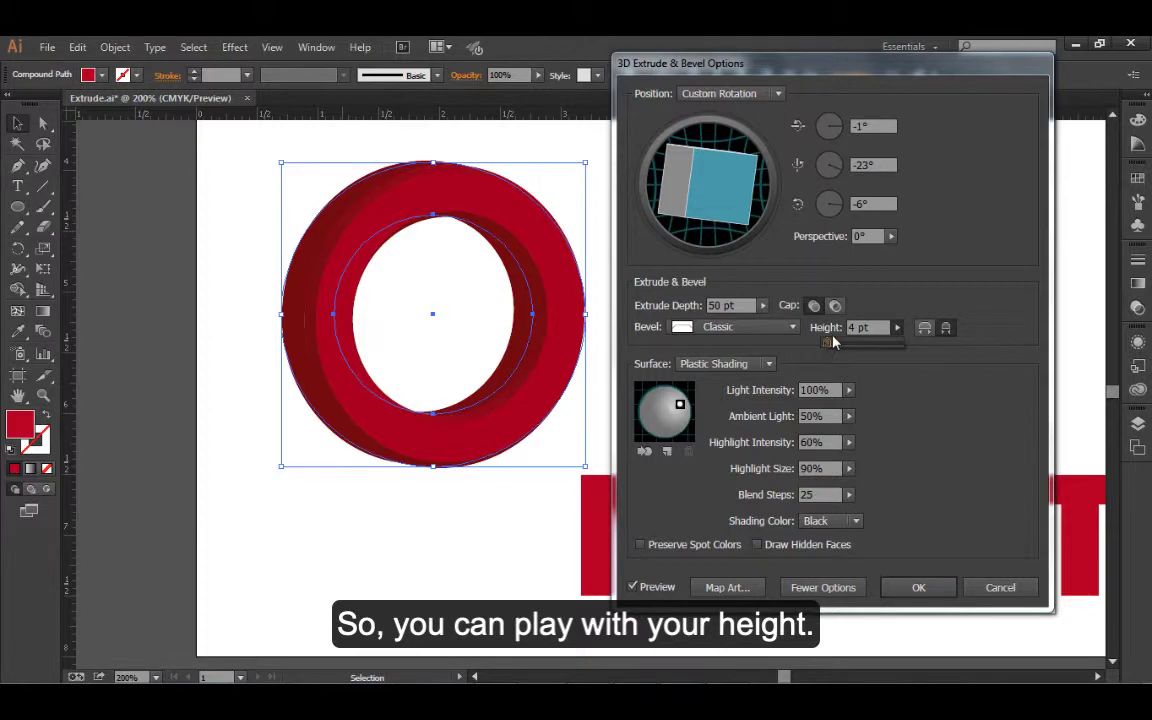
# Step: Switch the ring's bevel to Bevel Extent Out, apply the 3D effect and deselect the ring
pyautogui.click(946, 330)
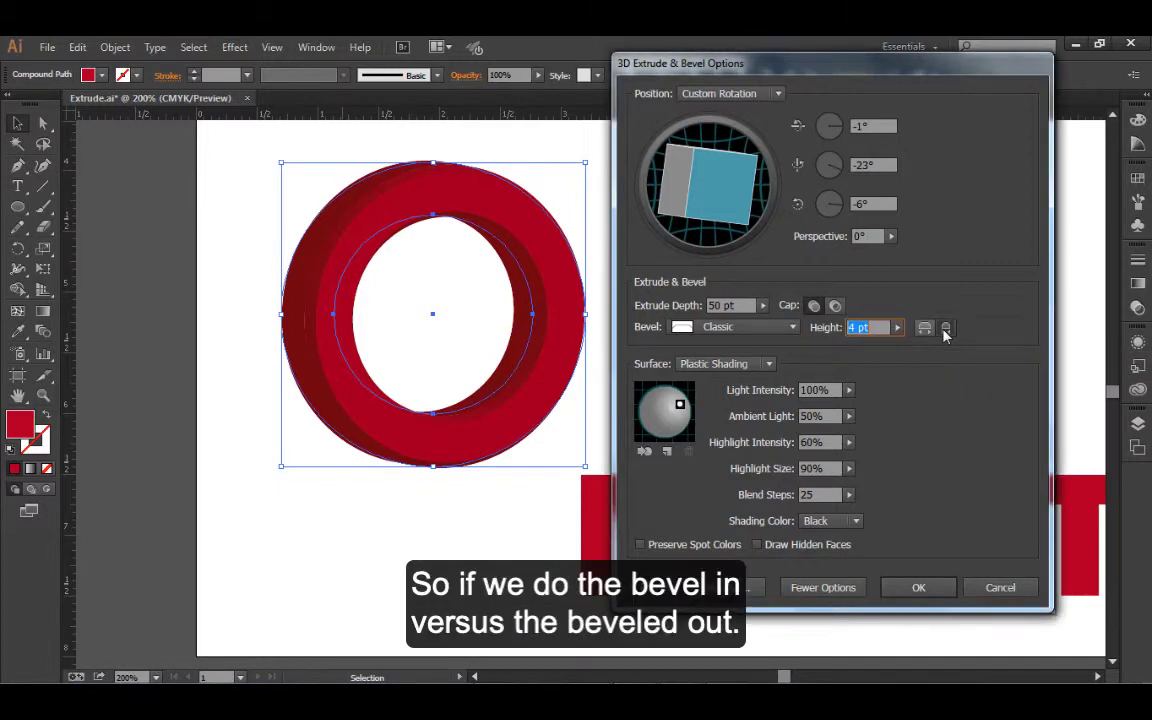
pyautogui.click(925, 330)
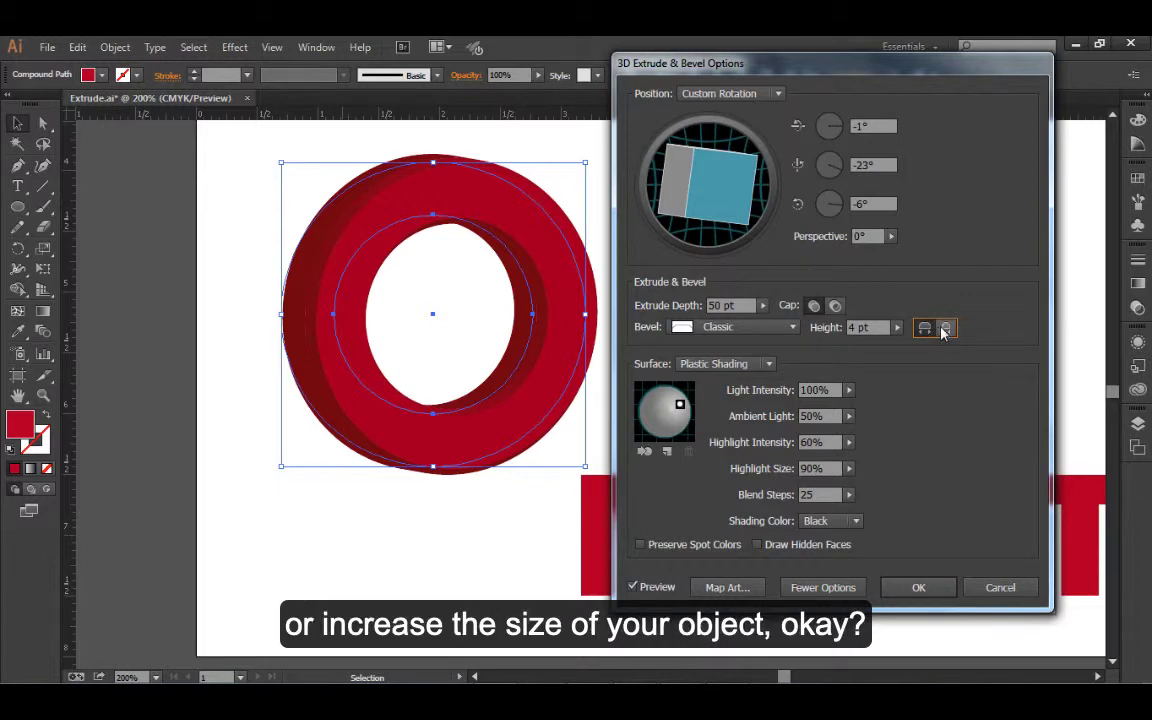
pyautogui.click(924, 329)
pyautogui.click(924, 331)
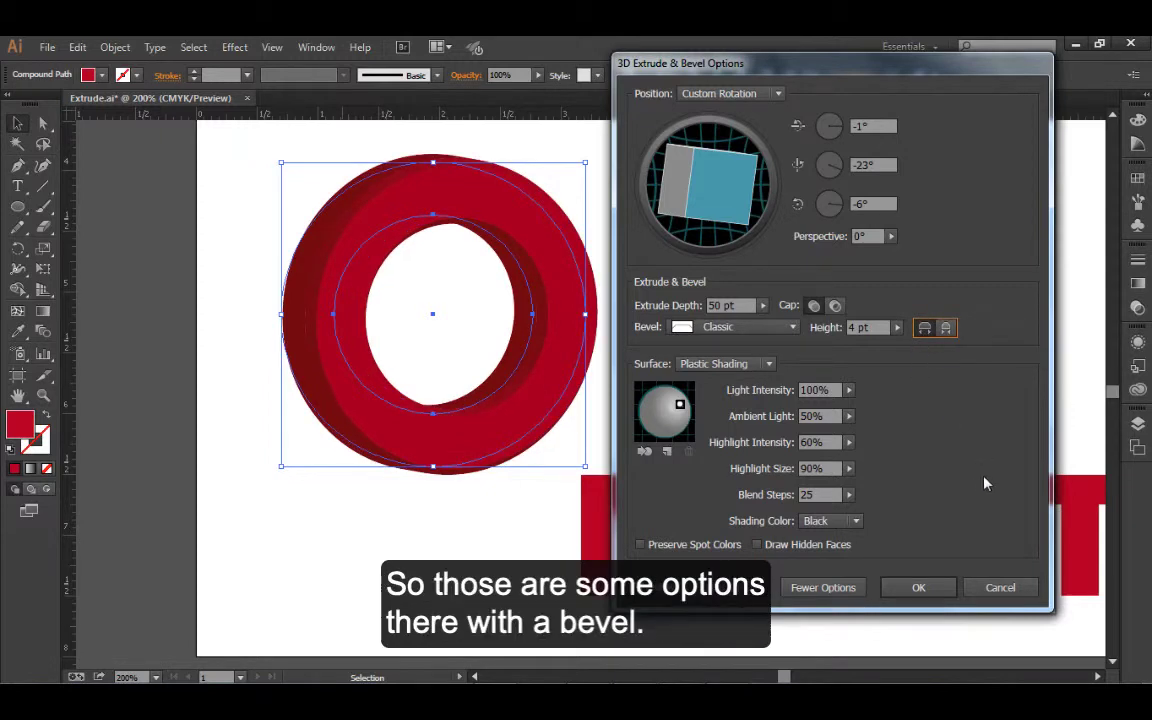
pyautogui.click(918, 587)
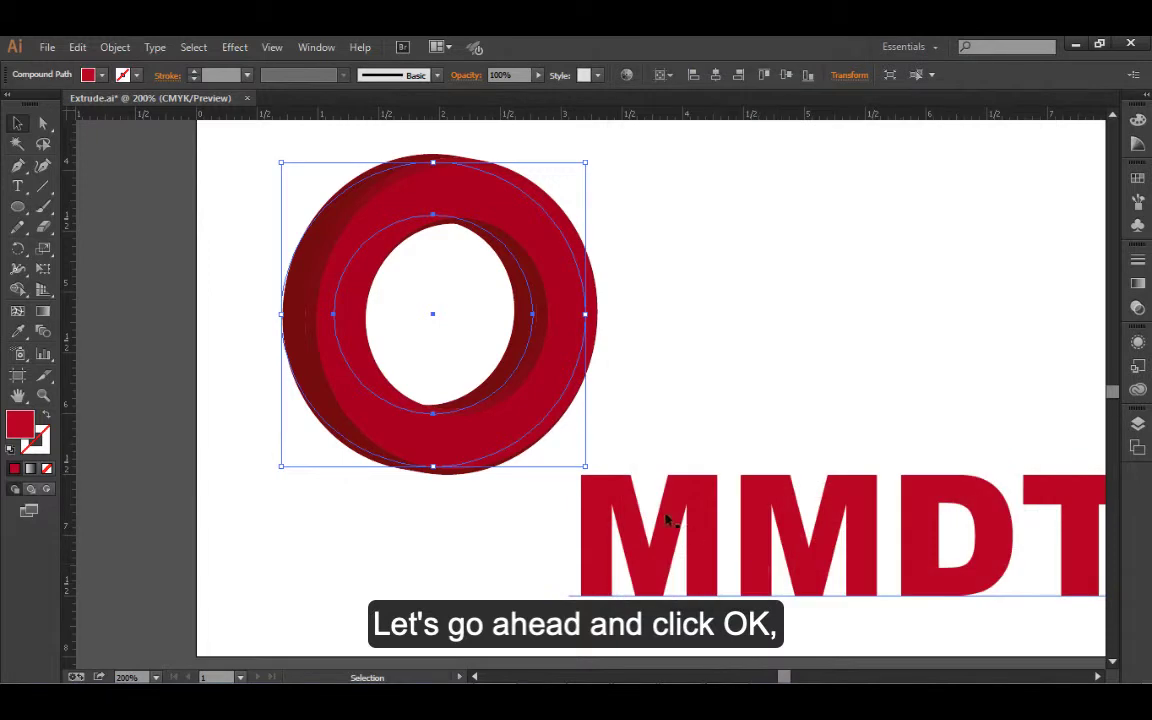
pyautogui.click(684, 422)
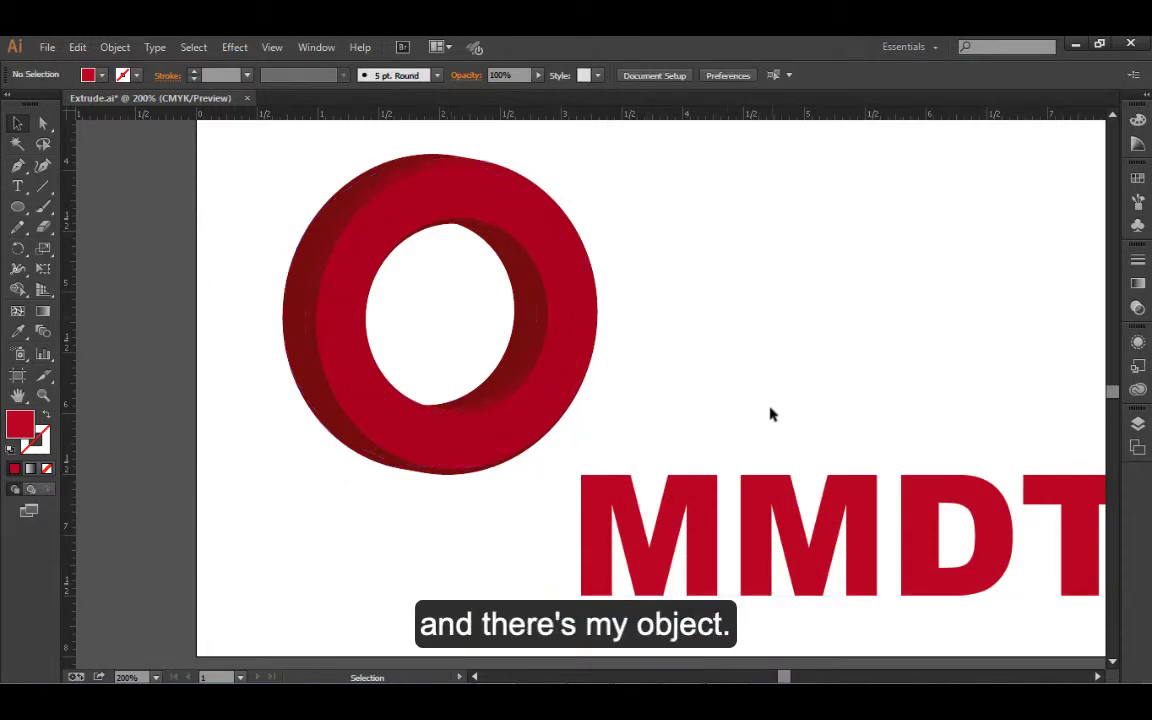
# Step: Start a 3D Extrude & Bevel effect on the MMDT text with preview on and the extra surface options hidden
pyautogui.moveTo(735, 414); pyautogui.dragTo(628, 405)
pyautogui.click(740, 507)
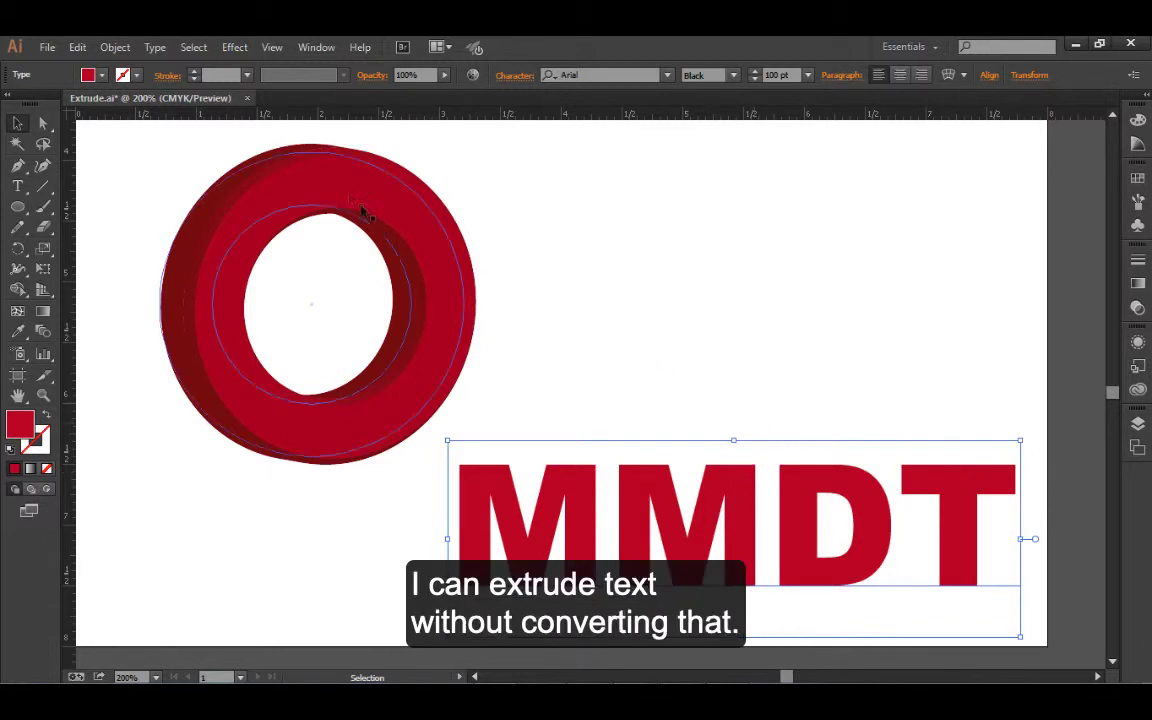
pyautogui.click(237, 48)
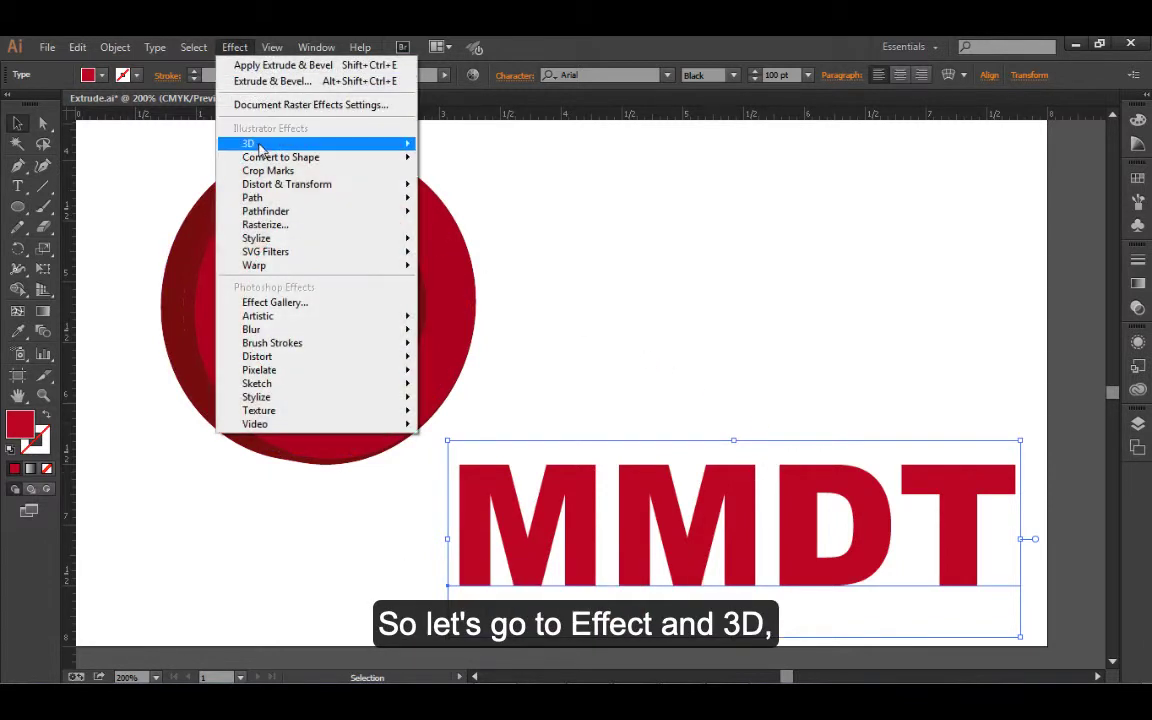
pyautogui.moveTo(378, 146)
pyautogui.click(452, 147)
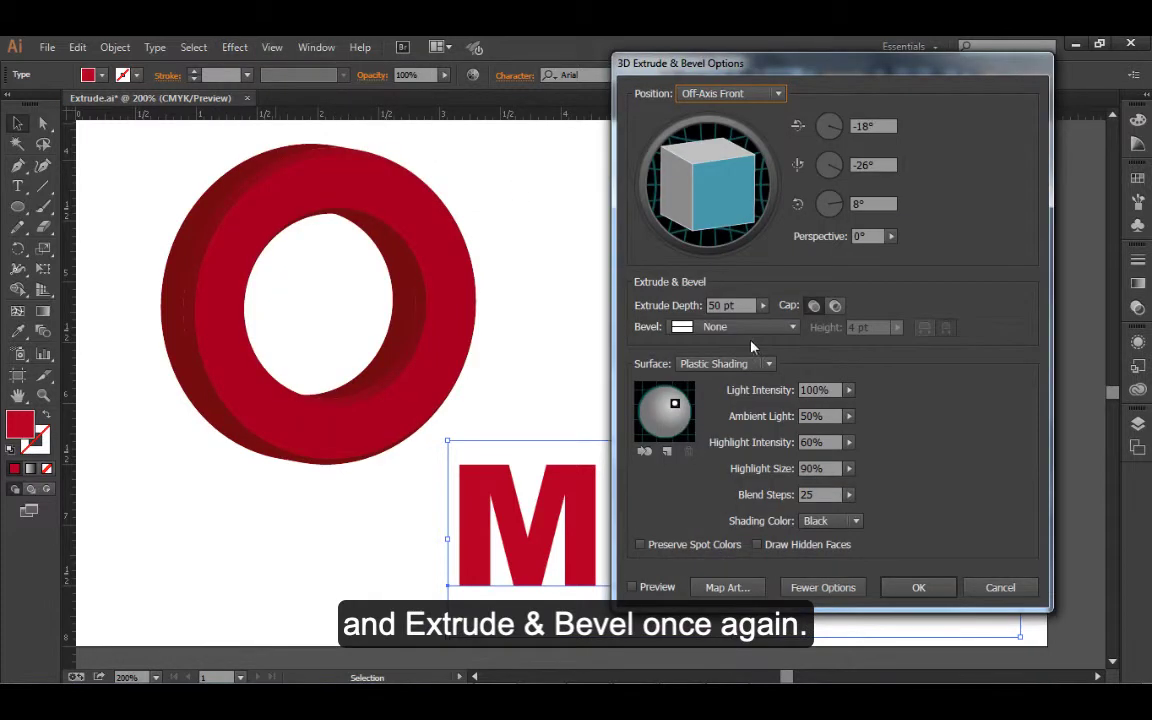
pyautogui.click(633, 588)
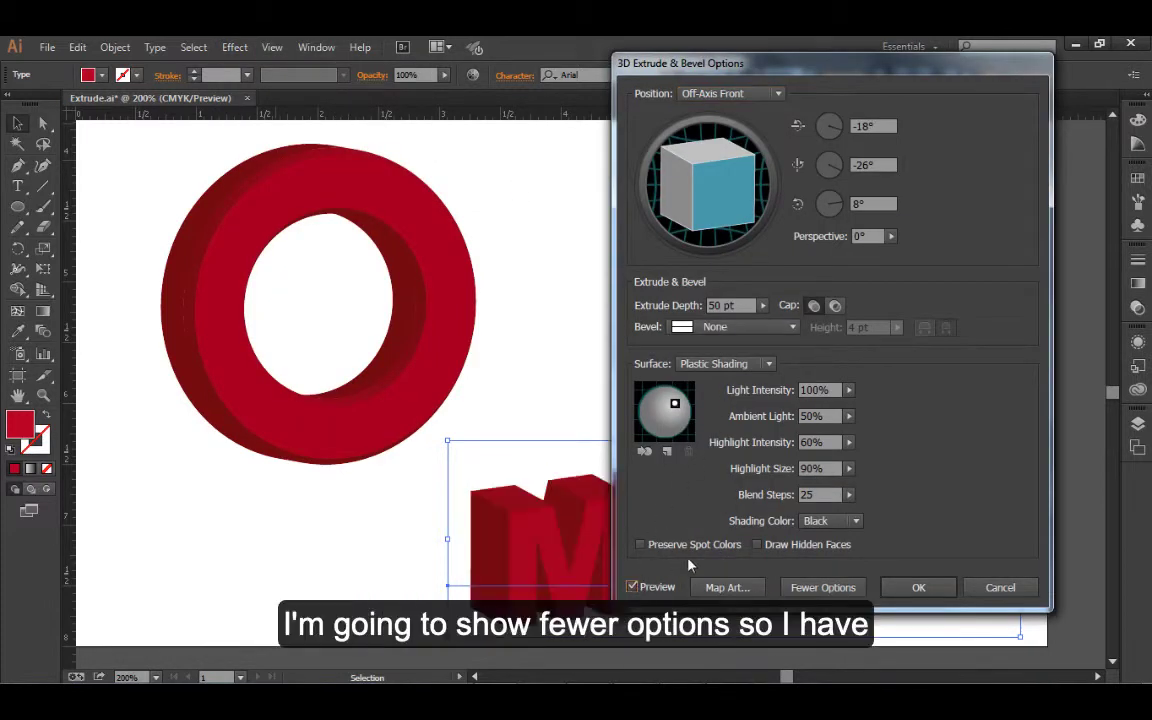
pyautogui.click(812, 588)
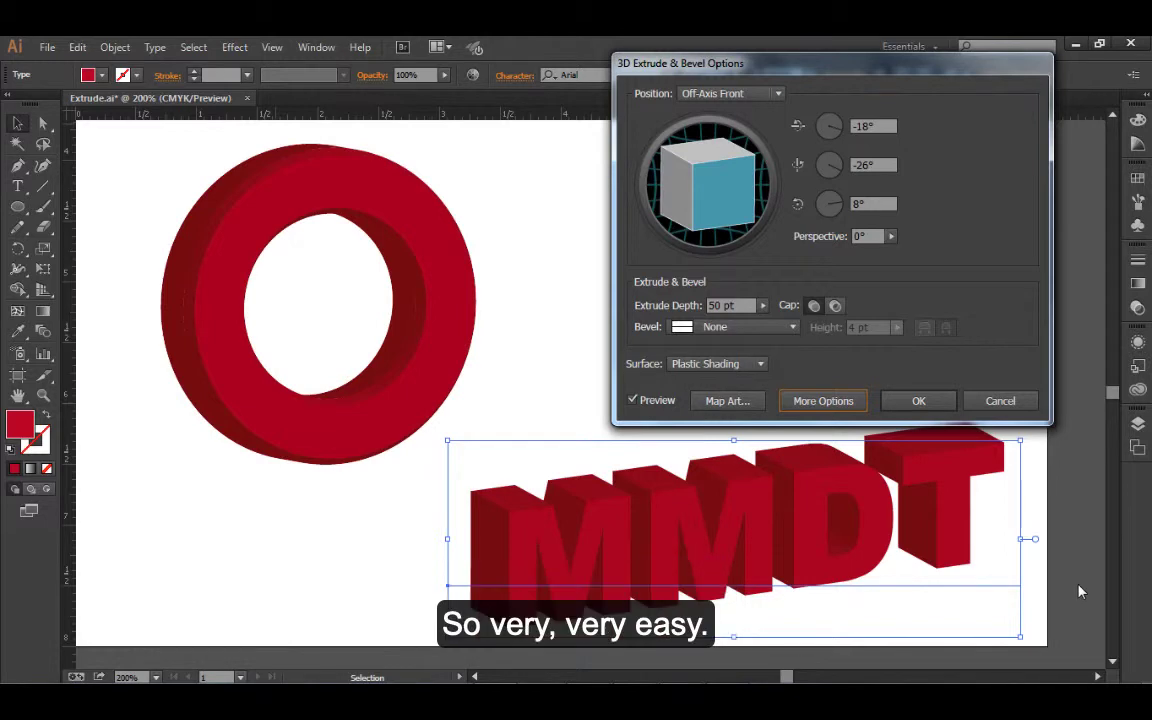
# Step: Give the MMDT text a Classic bevel with a height of 2 pt
pyautogui.click(705, 328)
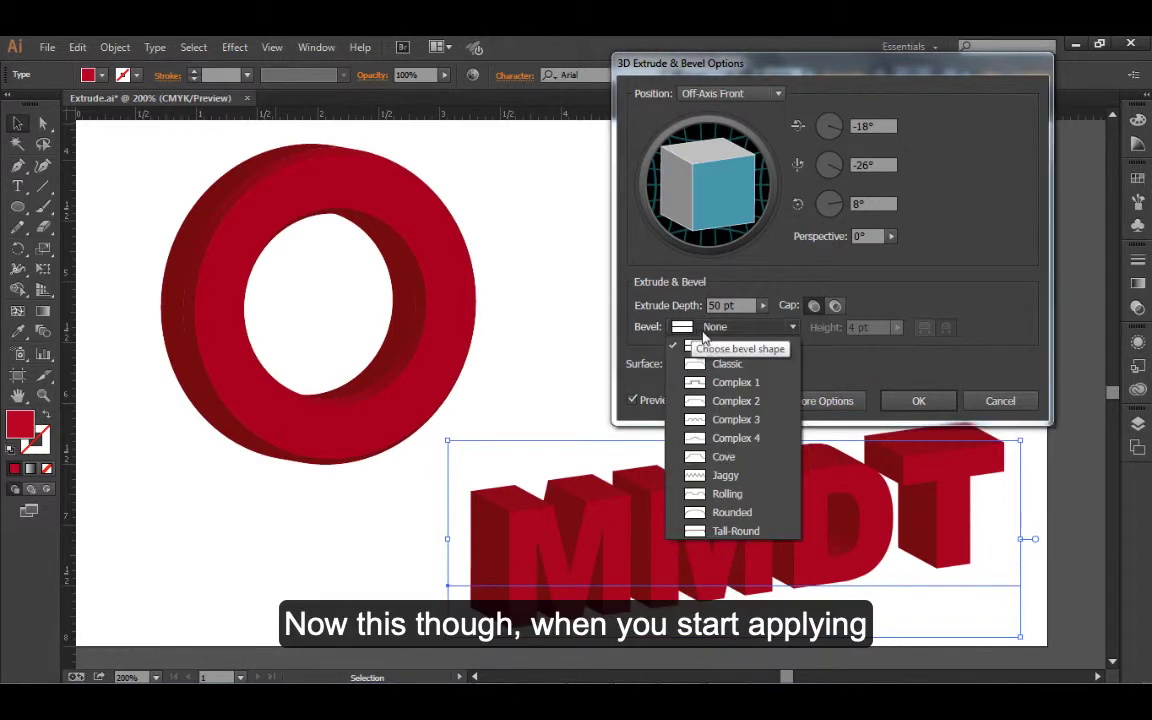
pyautogui.click(747, 366)
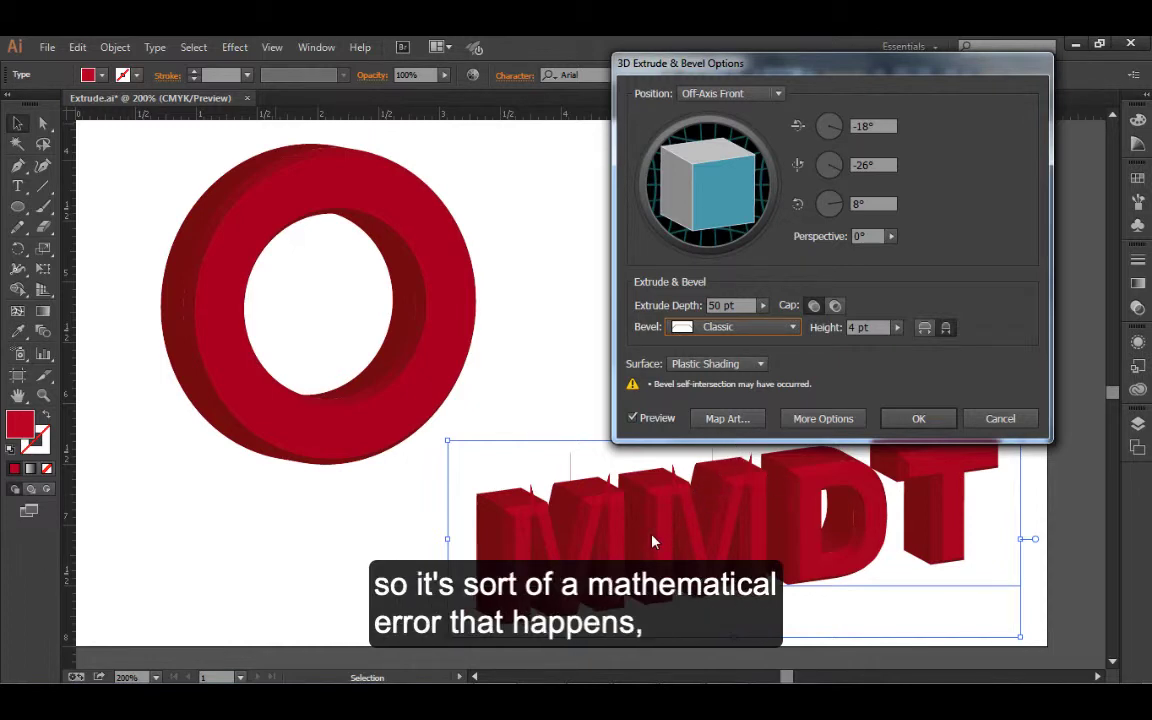
pyautogui.click(898, 329)
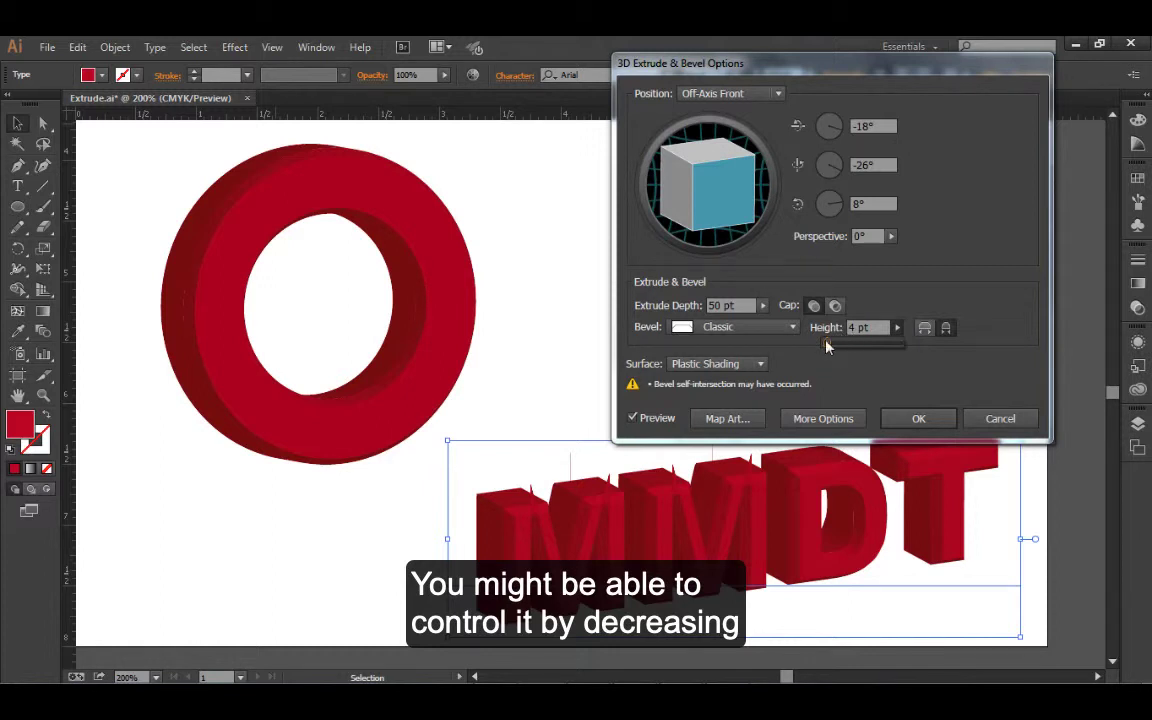
pyautogui.moveTo(828, 342); pyautogui.dragTo(825, 342)
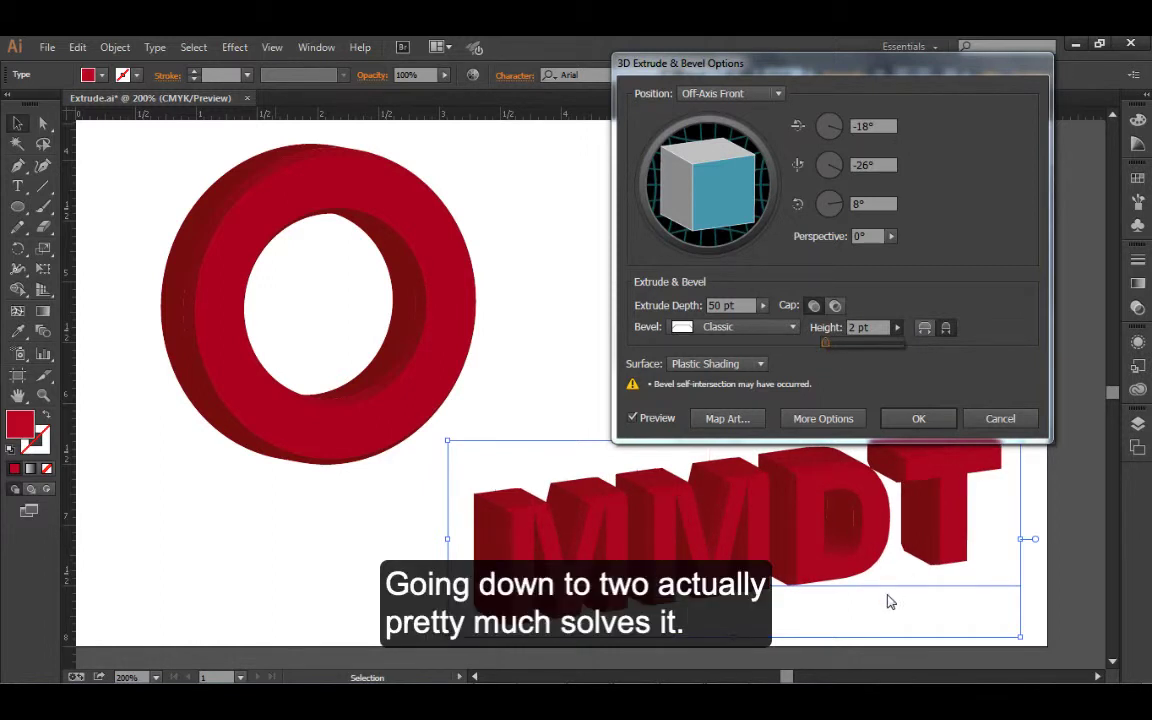
# Step: Try Bevel Extent Out at a 2 pt height on the MMDT text, and switch back to the inward extent
pyautogui.click(942, 333)
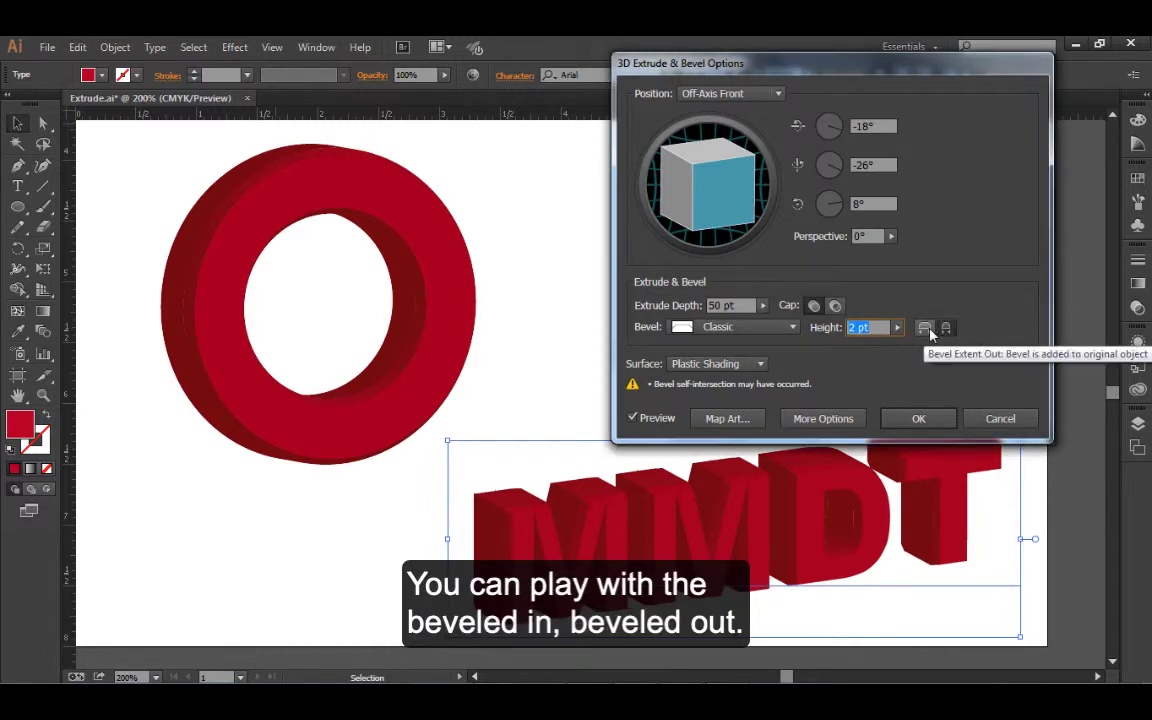
pyautogui.click(925, 330)
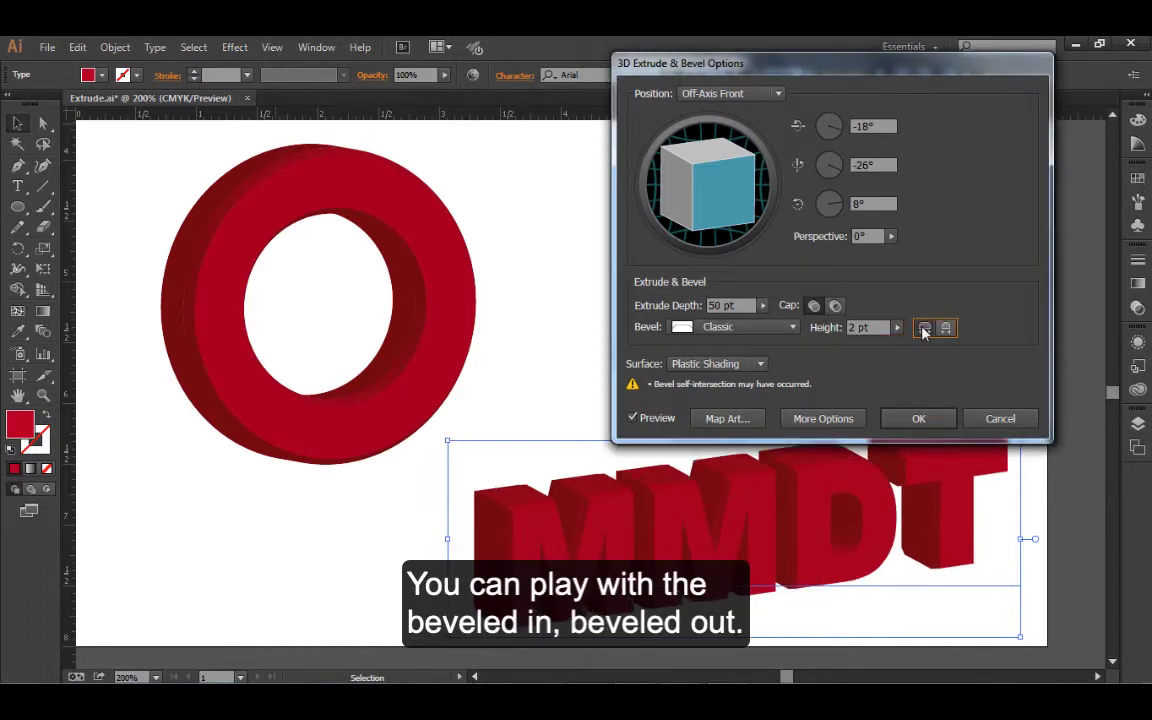
pyautogui.click(897, 327)
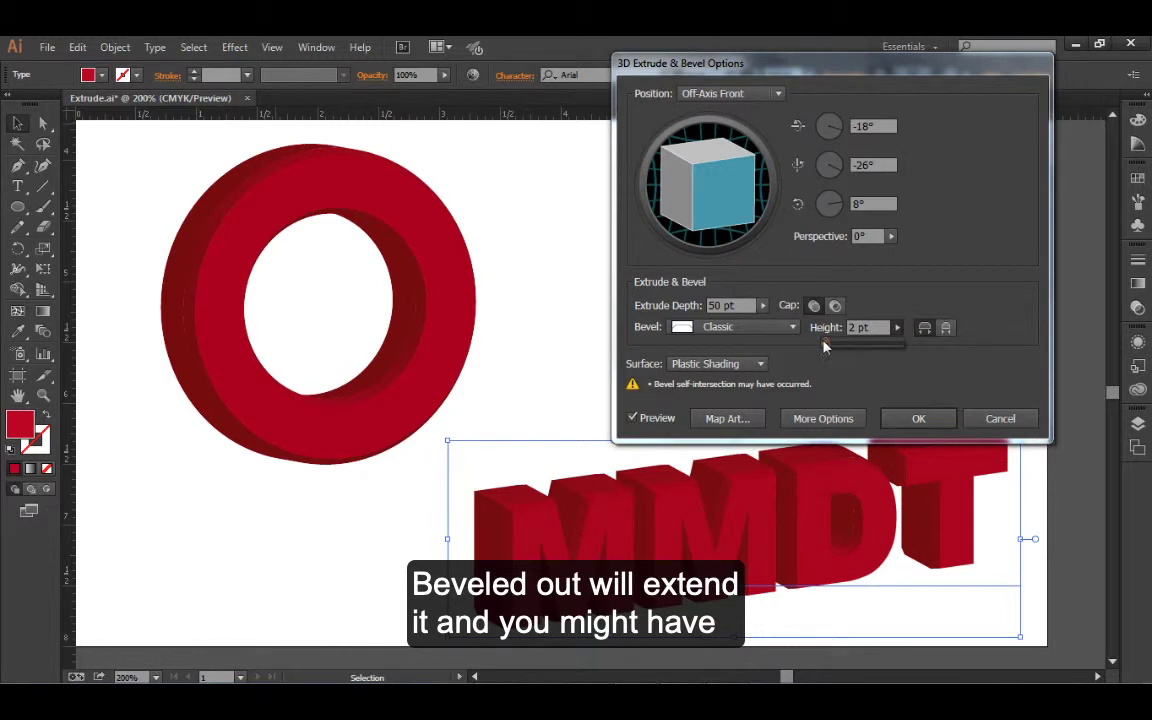
pyautogui.moveTo(825, 345); pyautogui.dragTo(827, 345)
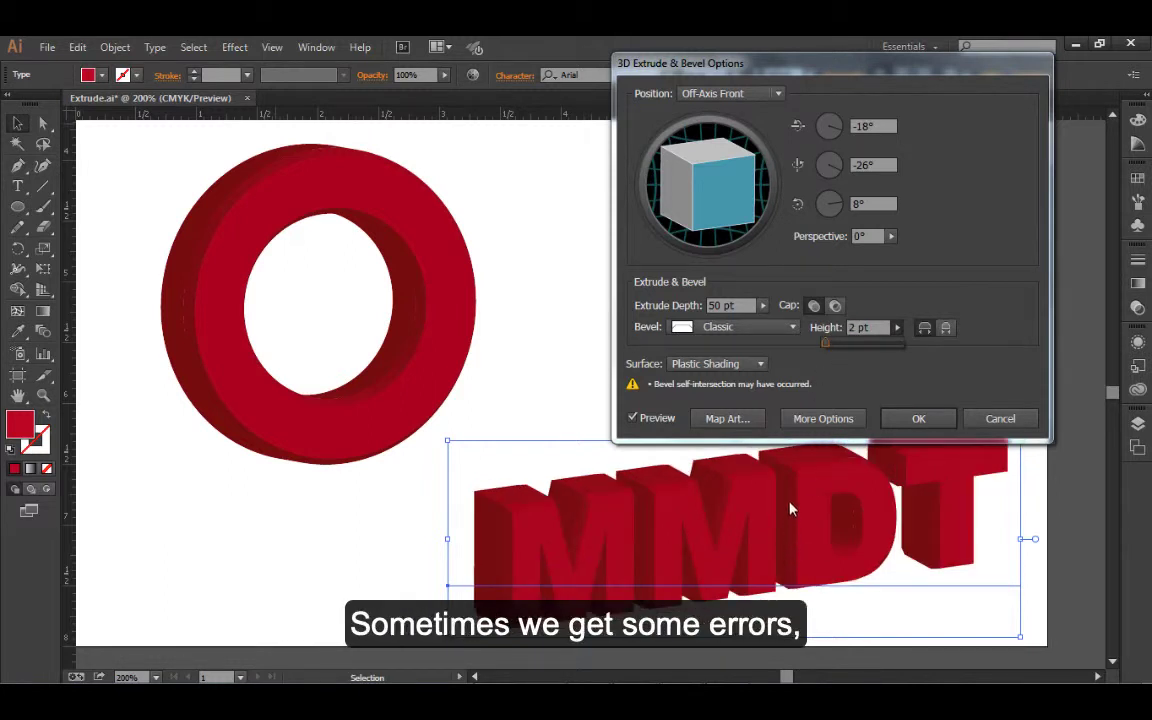
pyautogui.click(947, 329)
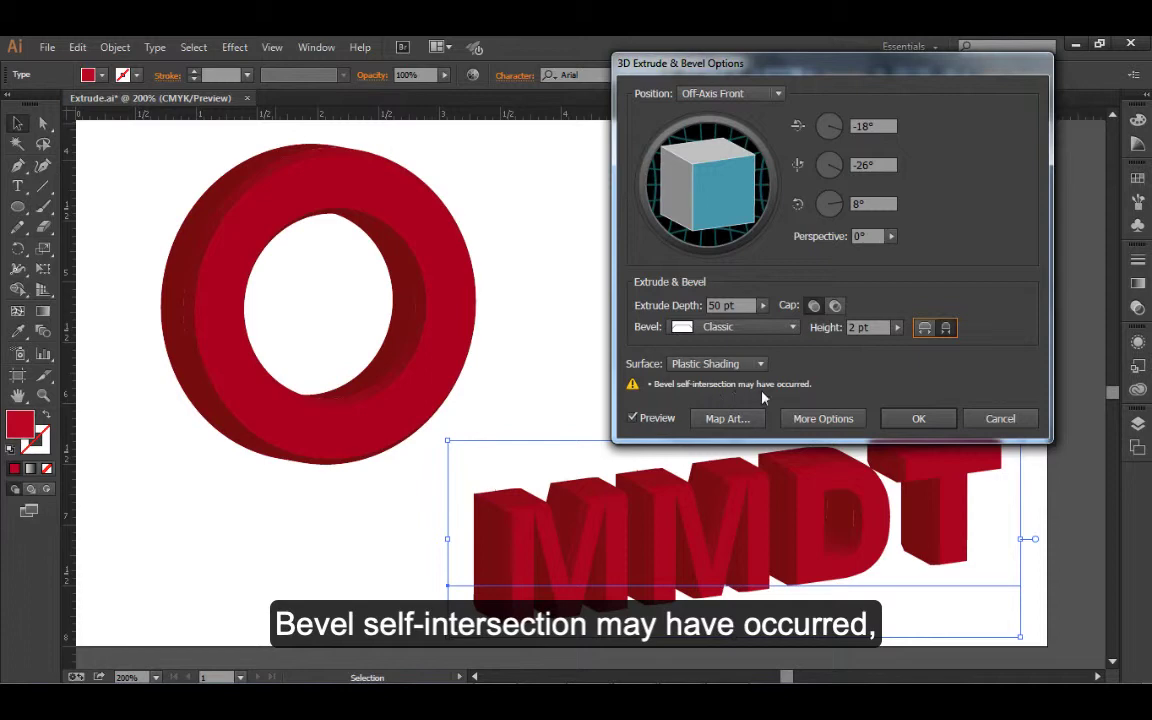
# Step: Move the effect's dialog clear of the MMDT text and rotate the extrusion to about -16°, -6° and 1°
pyautogui.moveTo(820, 64); pyautogui.dragTo(754, 49)
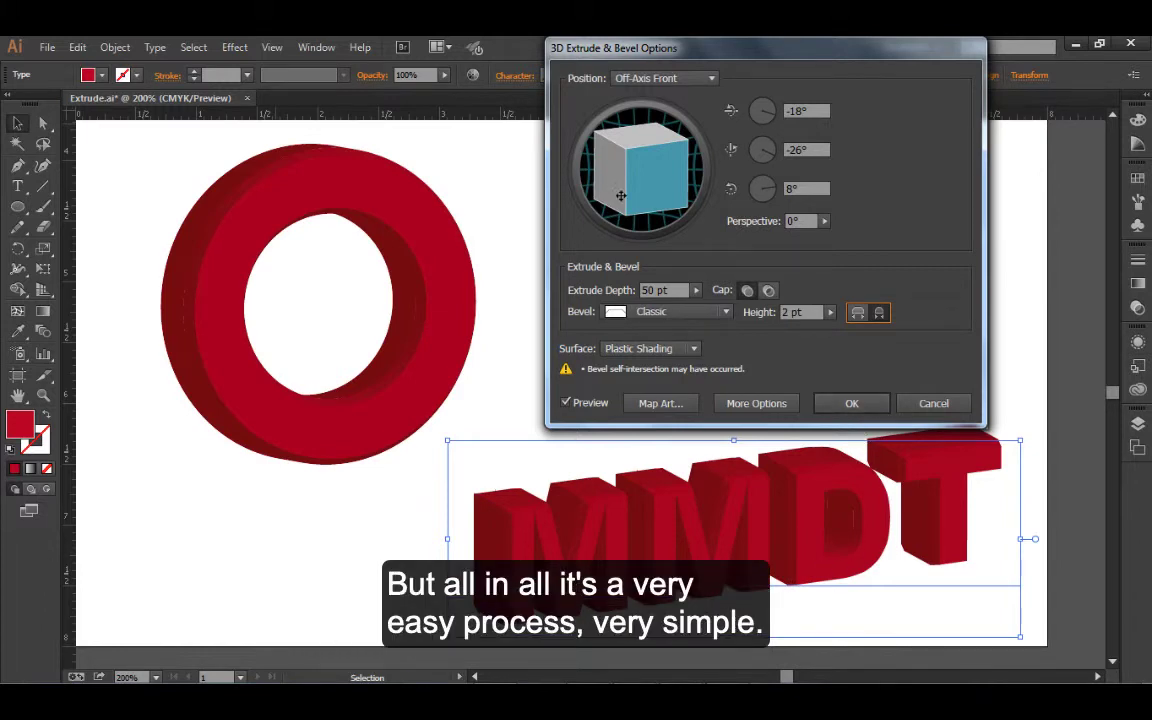
pyautogui.moveTo(626, 196); pyautogui.dragTo(611, 186)
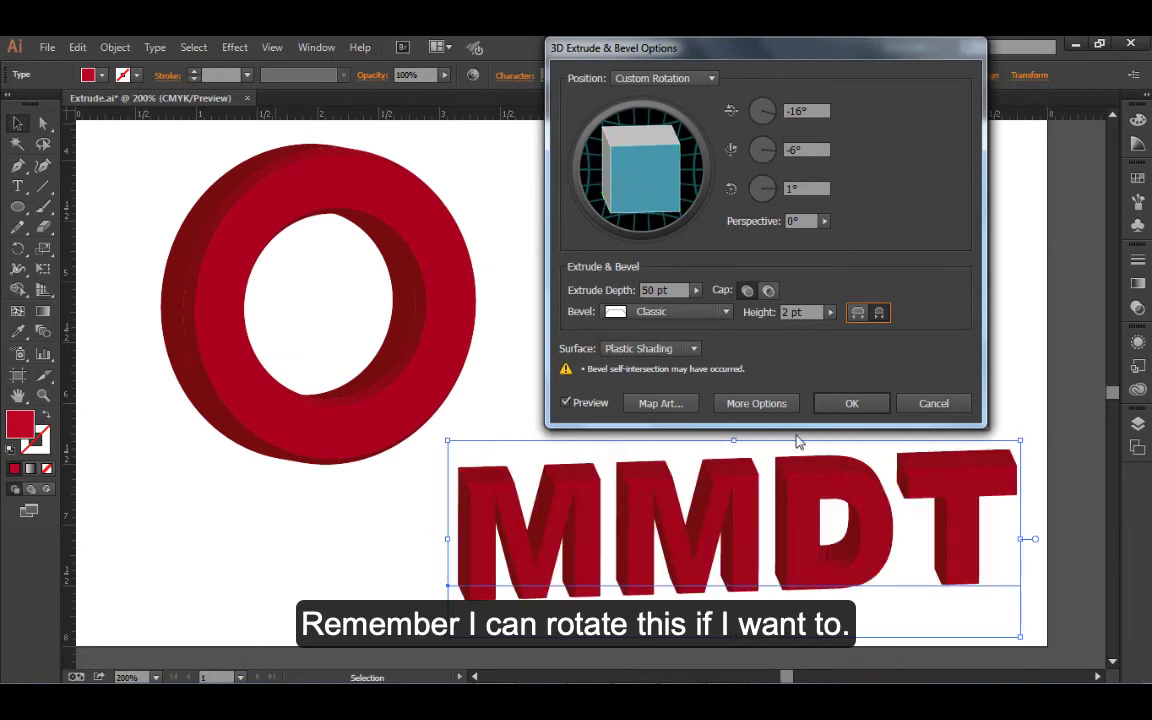